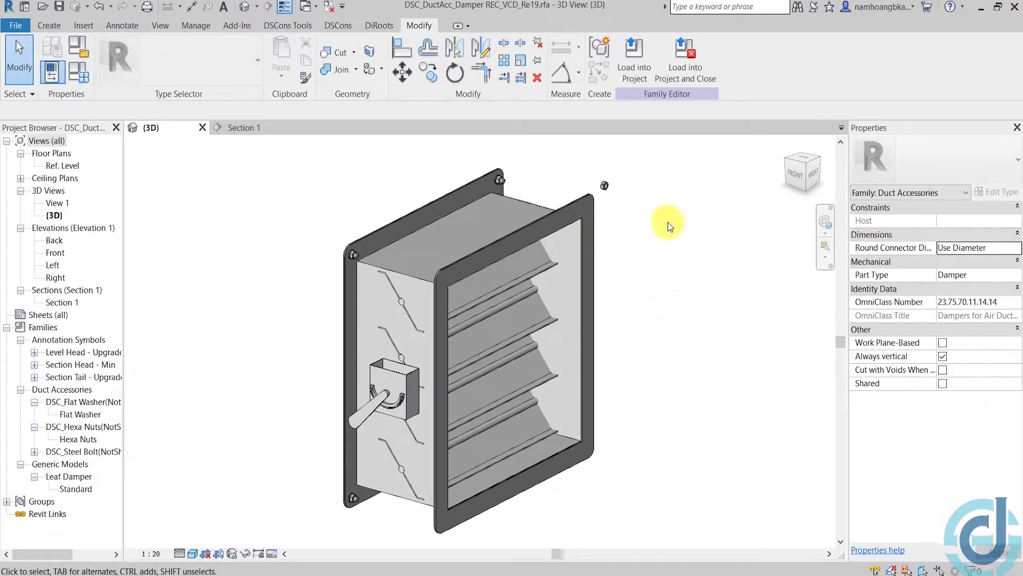
In Section 1, align the hex nut's centre to the vertical and horizontal reference planes and lock it.
scroll(581, 179, "up", 2)
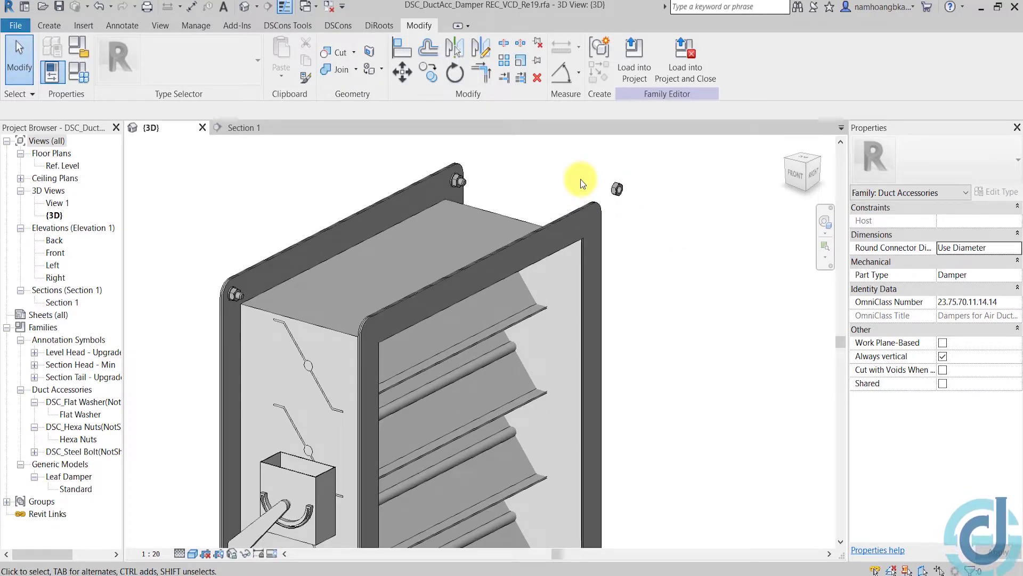
scroll(580, 179, "down", 1)
scroll(581, 179, "down", 1)
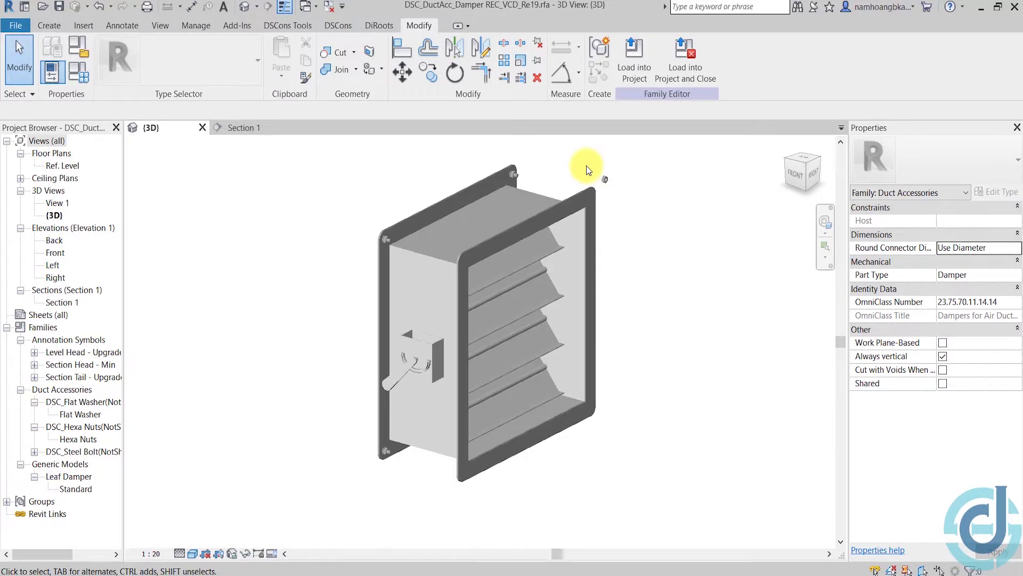
scroll(586, 168, "up", 1)
scroll(586, 169, "up", 1)
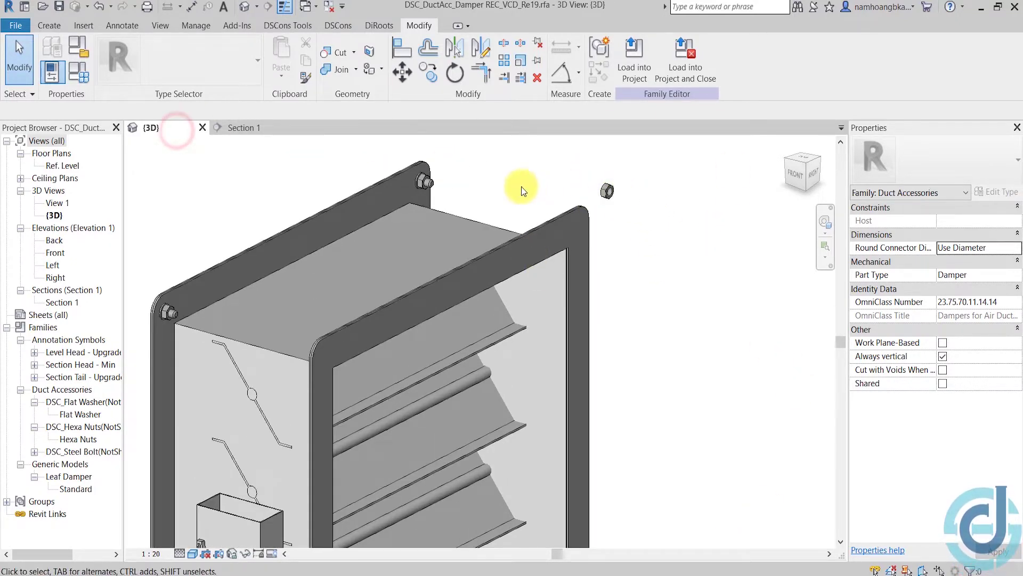
left_click(226, 131)
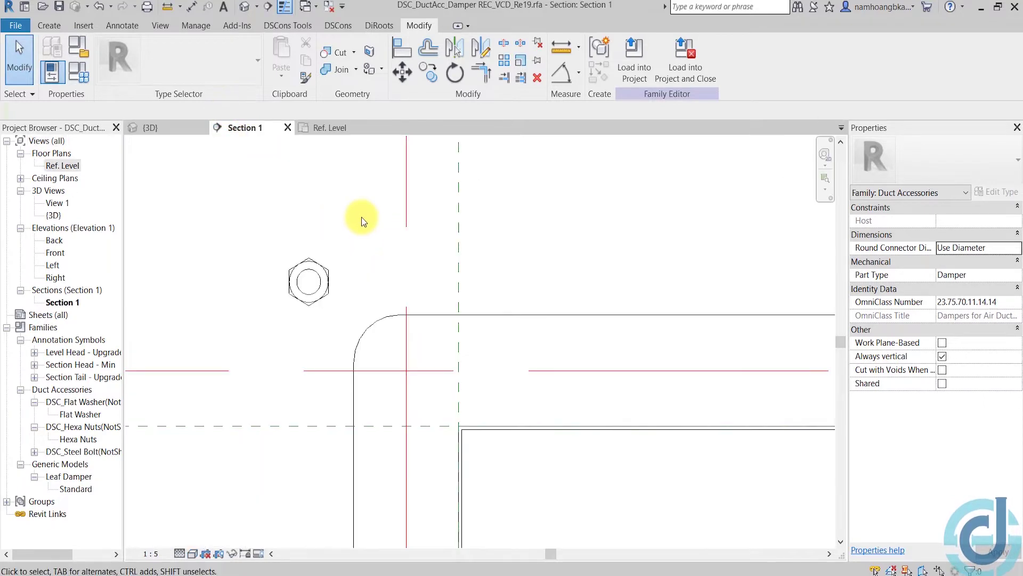
left_click(400, 51)
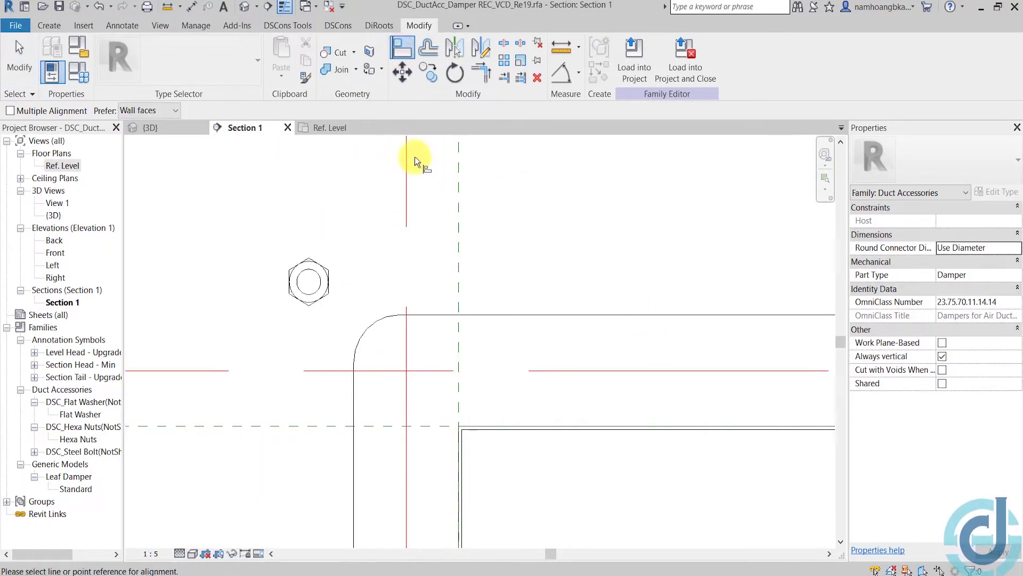
left_click(407, 158)
left_click(308, 296)
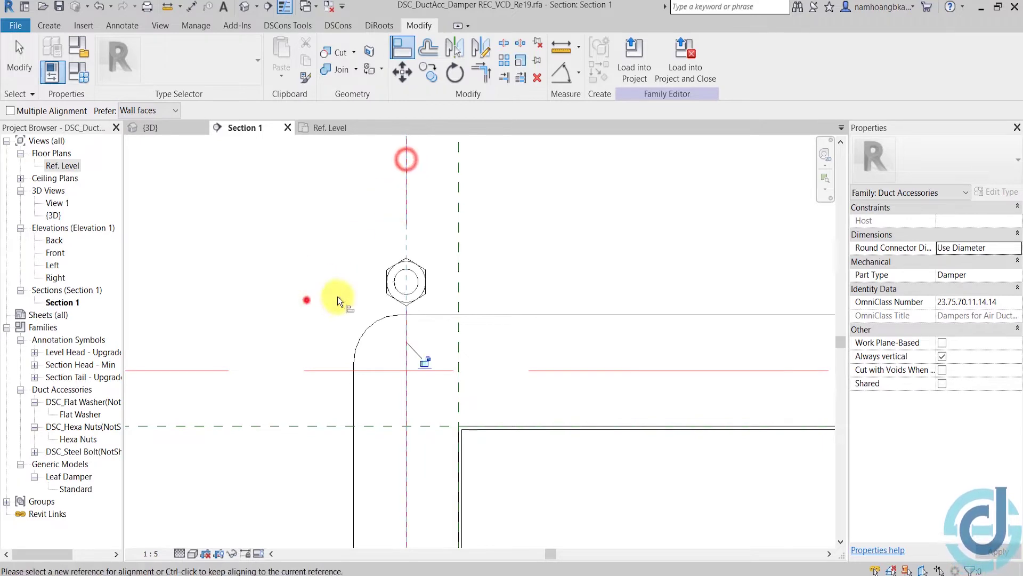
left_click(454, 369)
left_click(415, 282)
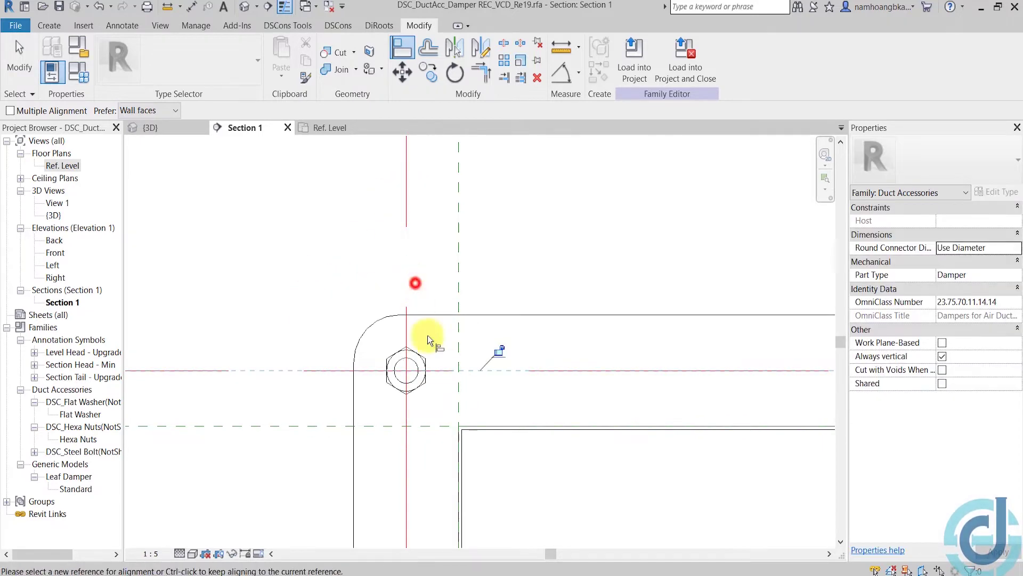
left_click(496, 353)
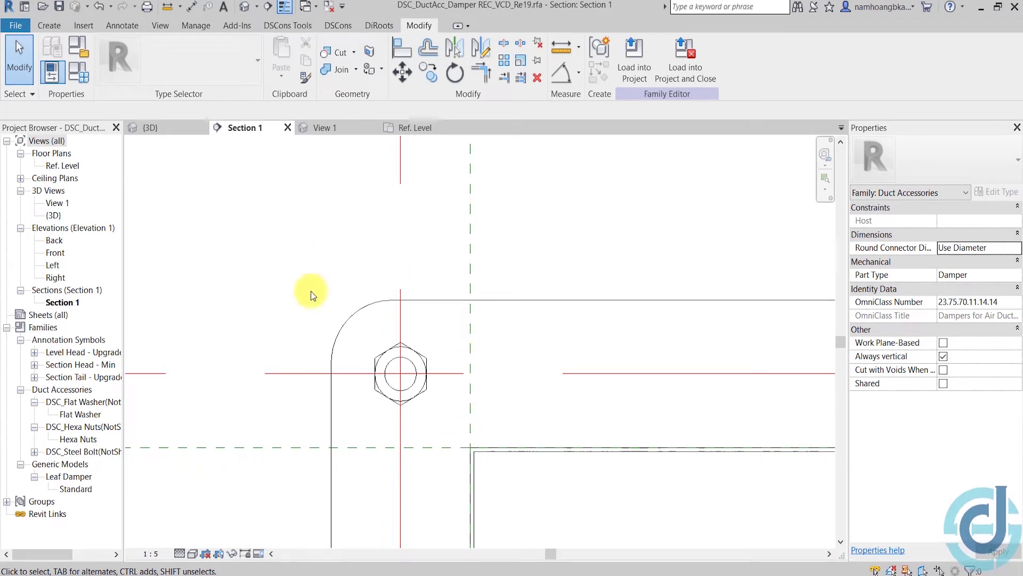
Edit the DSC_Hexa Nuts DIN933 family and review its Center reference planes' Is Reference setting.
double_click(421, 353)
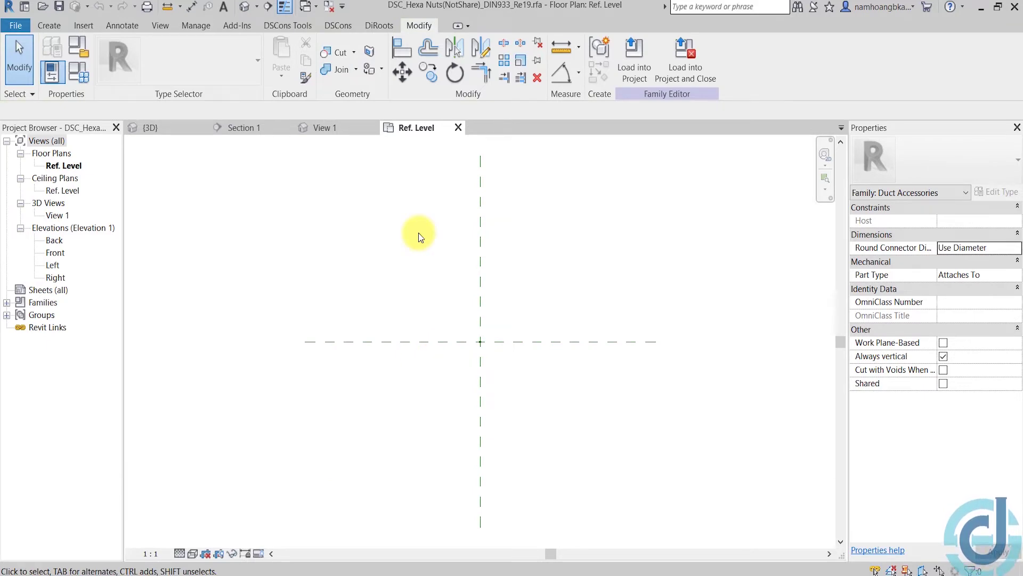
scroll(467, 341, "up", 1)
left_click(549, 347)
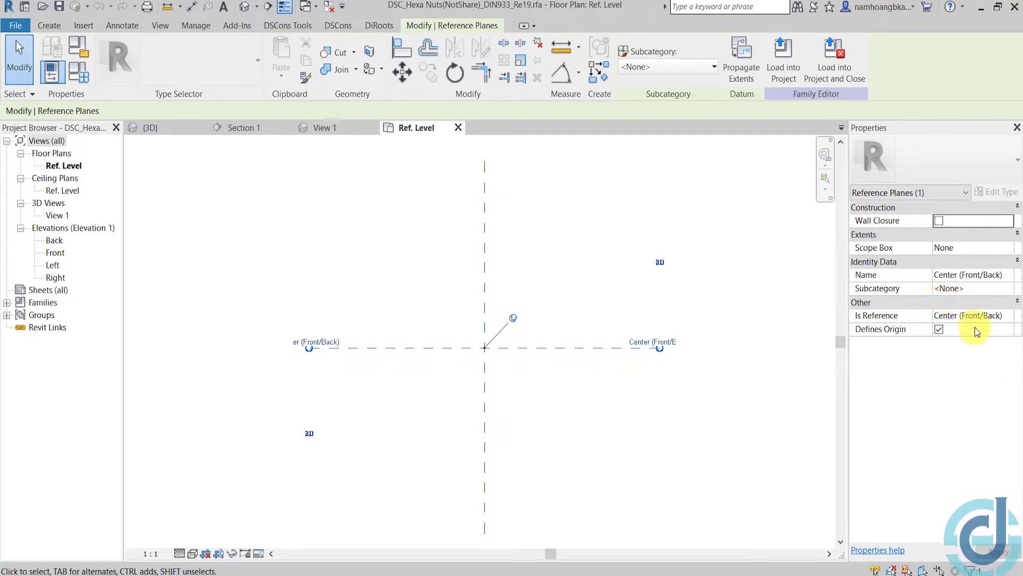
left_click(487, 244)
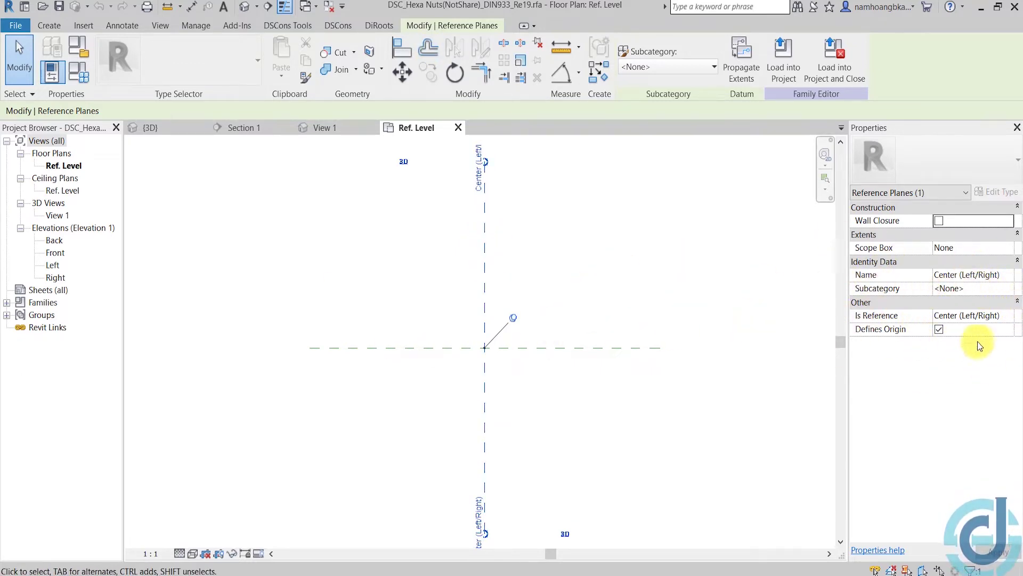
left_click(1013, 317)
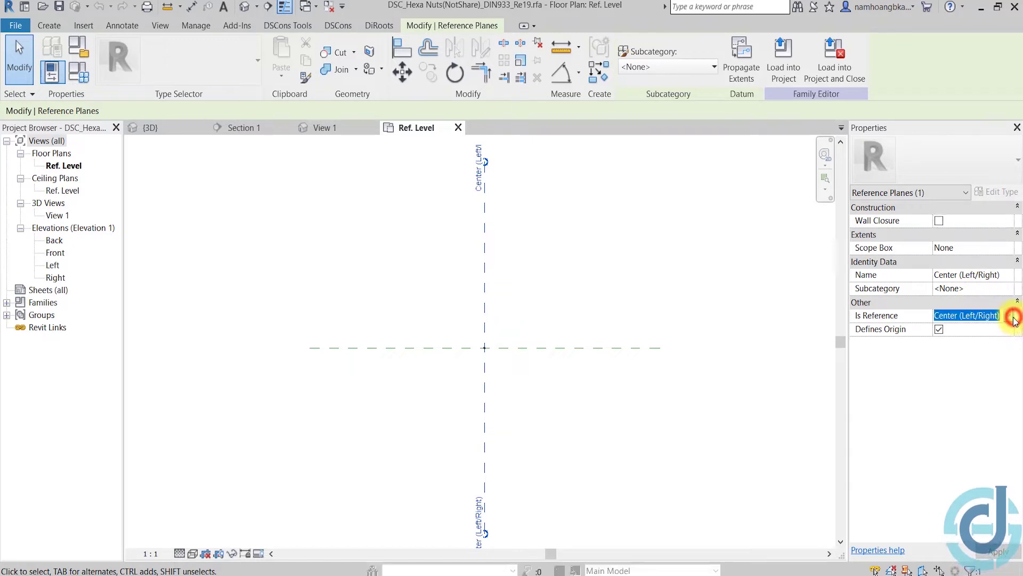
left_click_drag(1012, 346, 1011, 376)
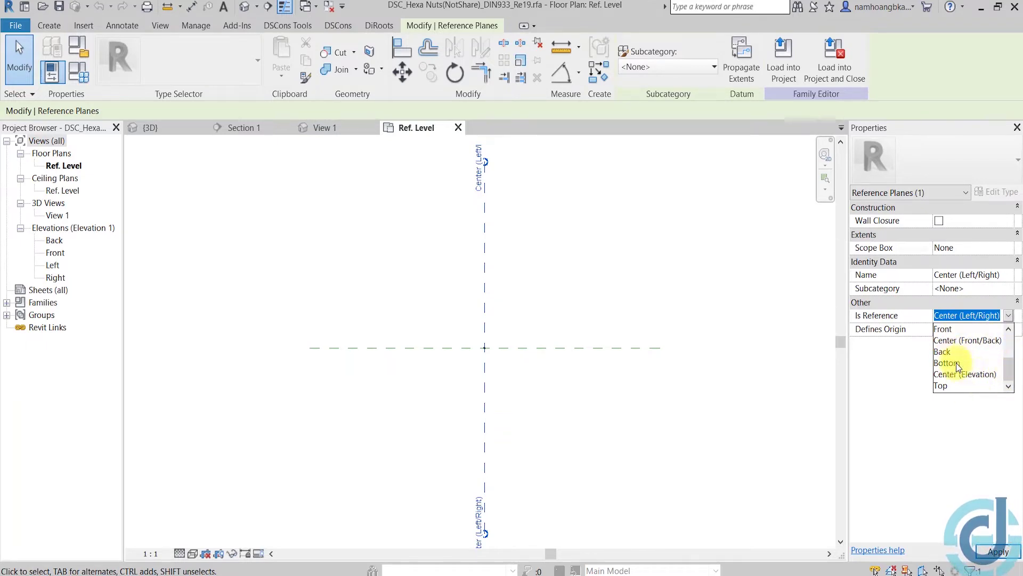
left_click_drag(1007, 367, 1007, 343)
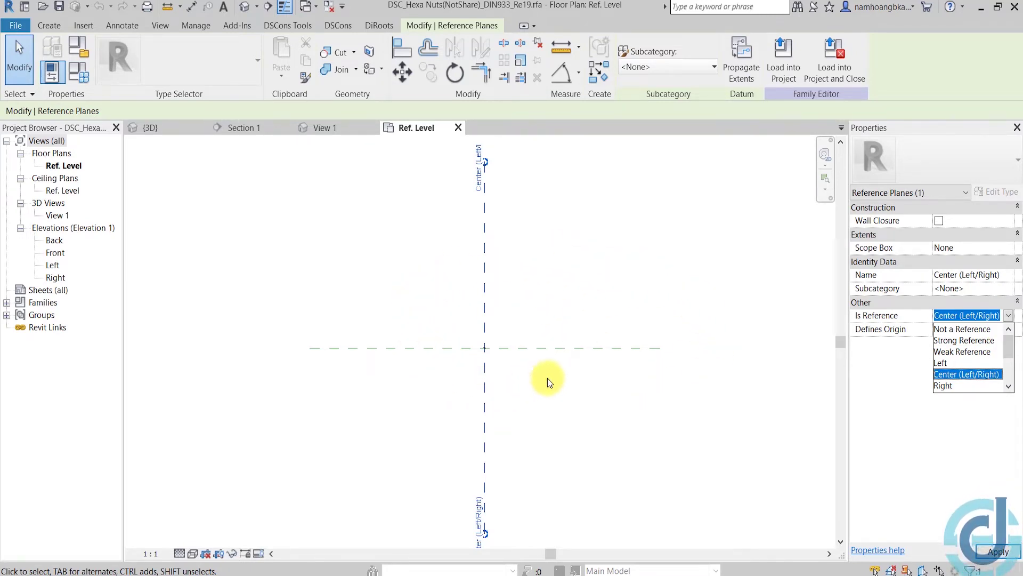
left_click(559, 369)
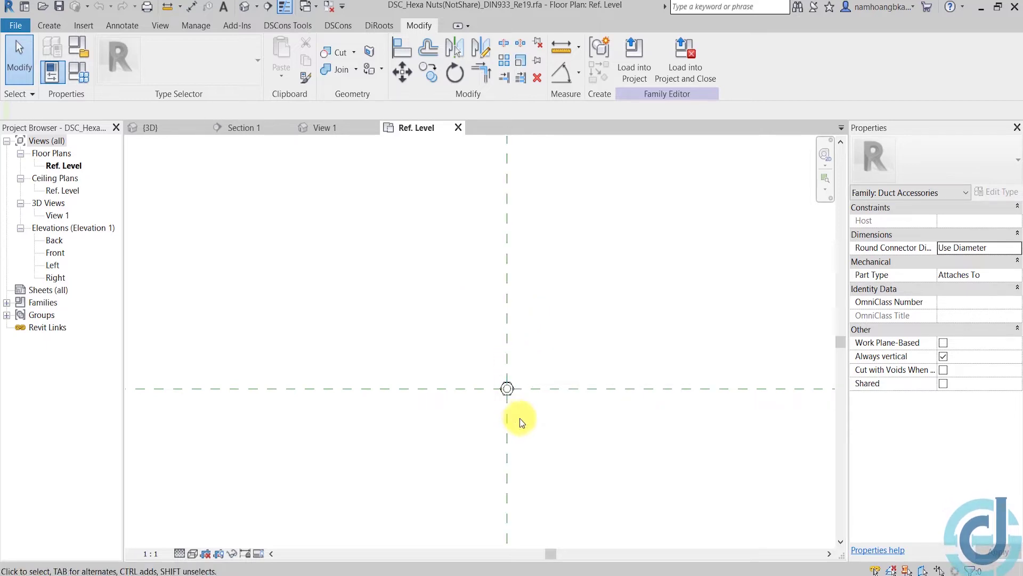
scroll(501, 389, "up", 5)
scroll(504, 371, "up", 3)
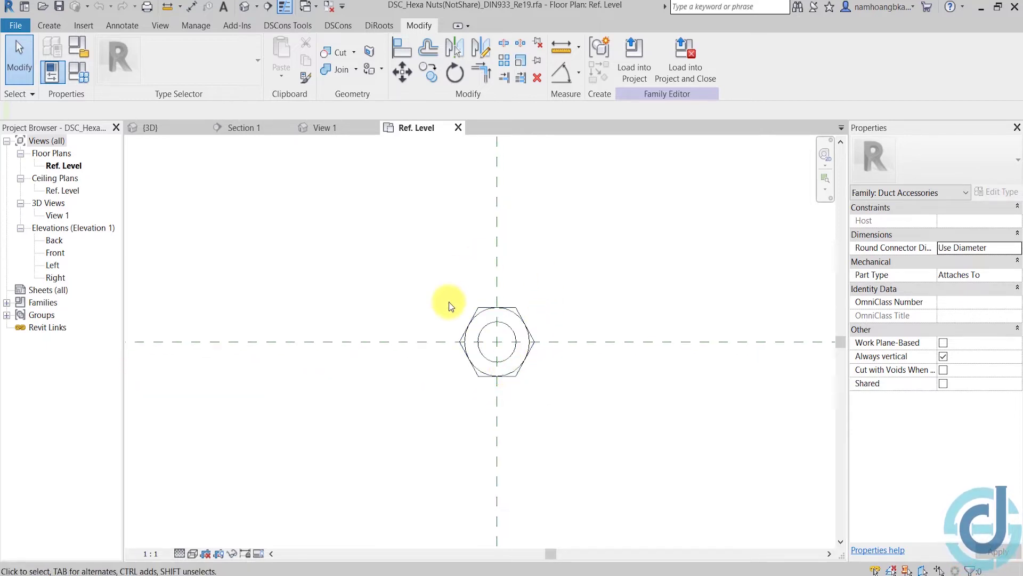
left_click(636, 353)
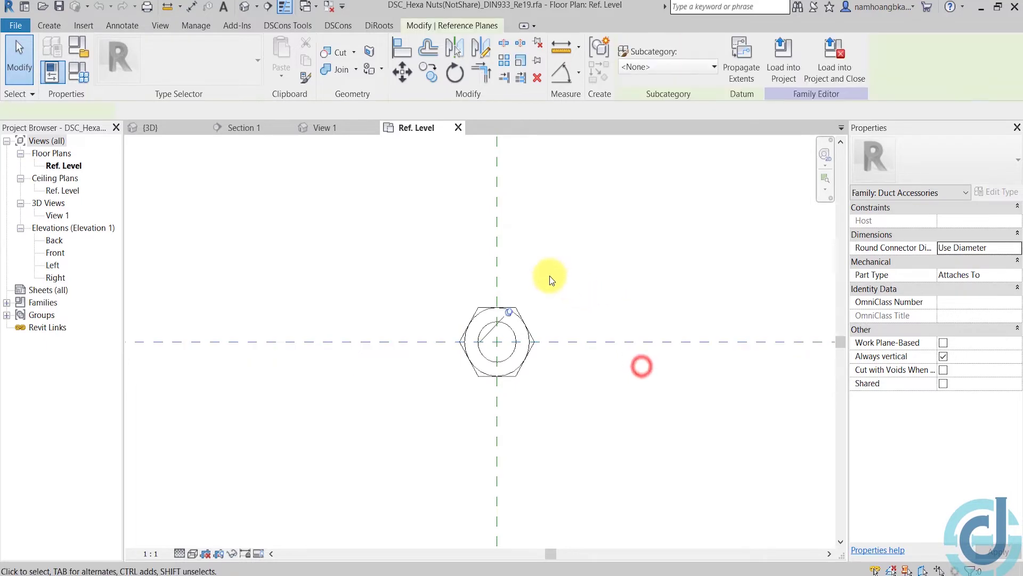
left_click_drag(549, 276, 446, 257)
left_click(446, 257)
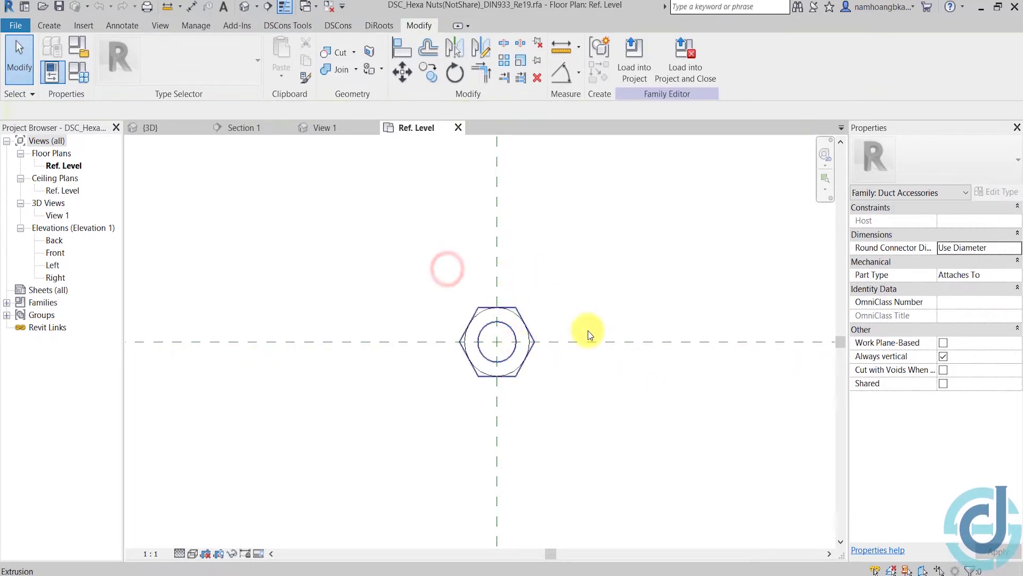
left_click(516, 305)
left_click(675, 391)
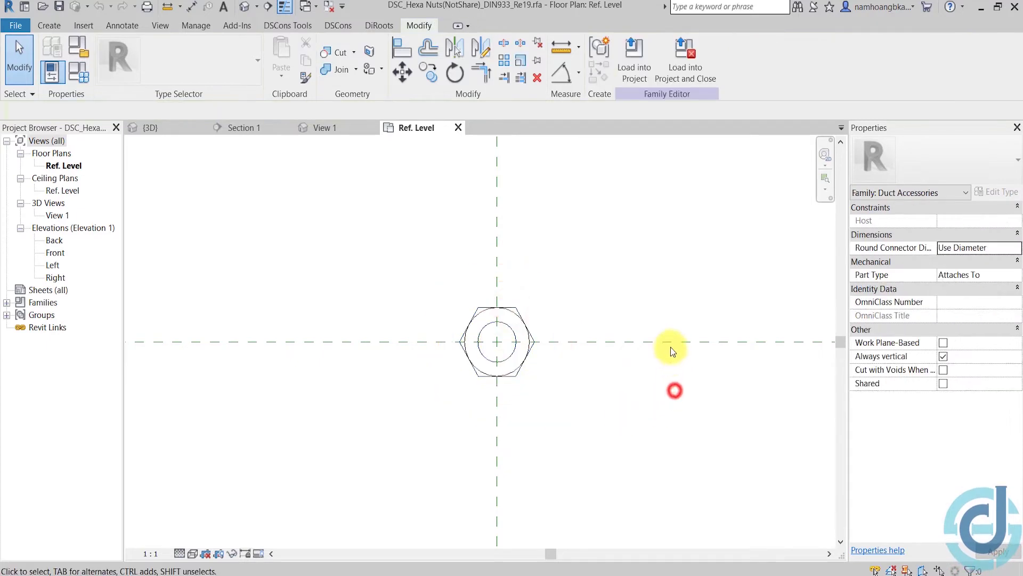
left_click(497, 234)
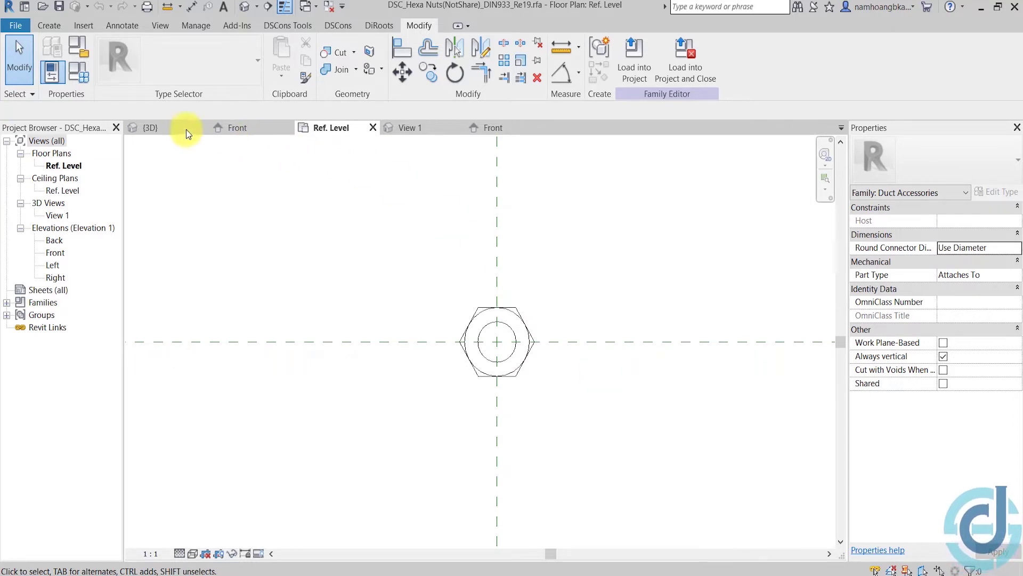
left_click(147, 127)
Load the Leaf Damper family into the open duct damper family.
left_click(494, 281)
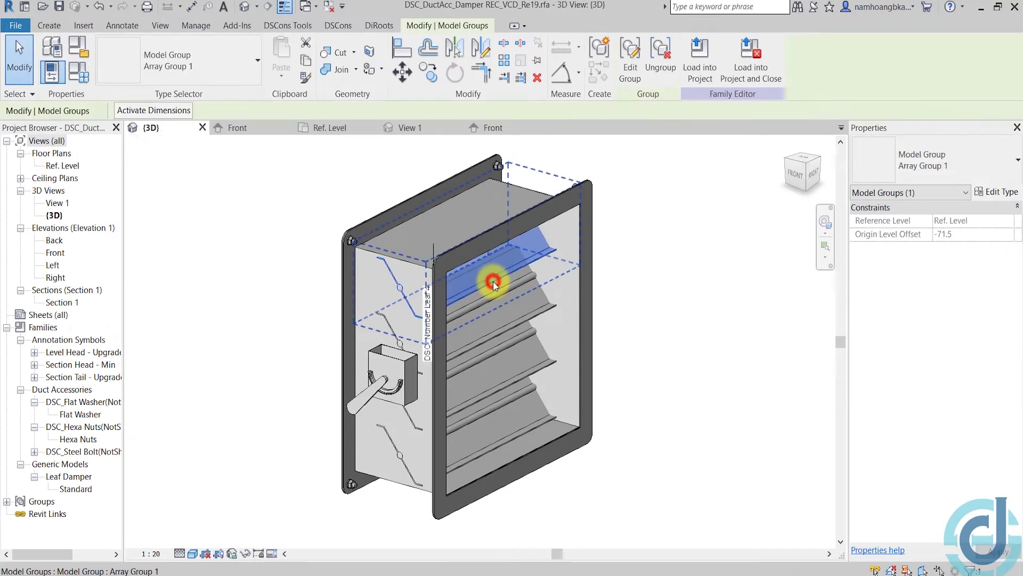
left_click(399, 127)
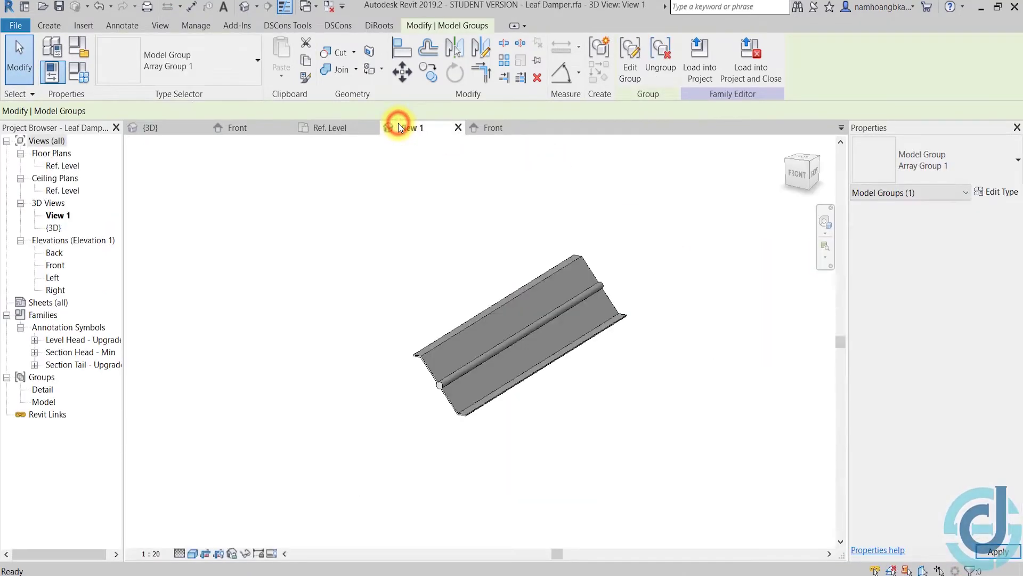
scroll(521, 357, "up", 2)
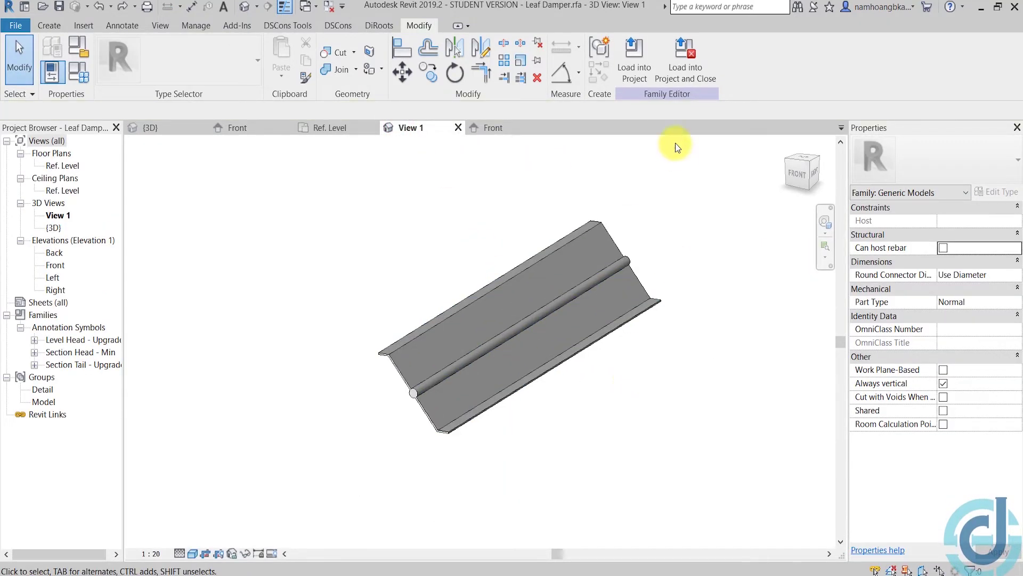
left_click(633, 59)
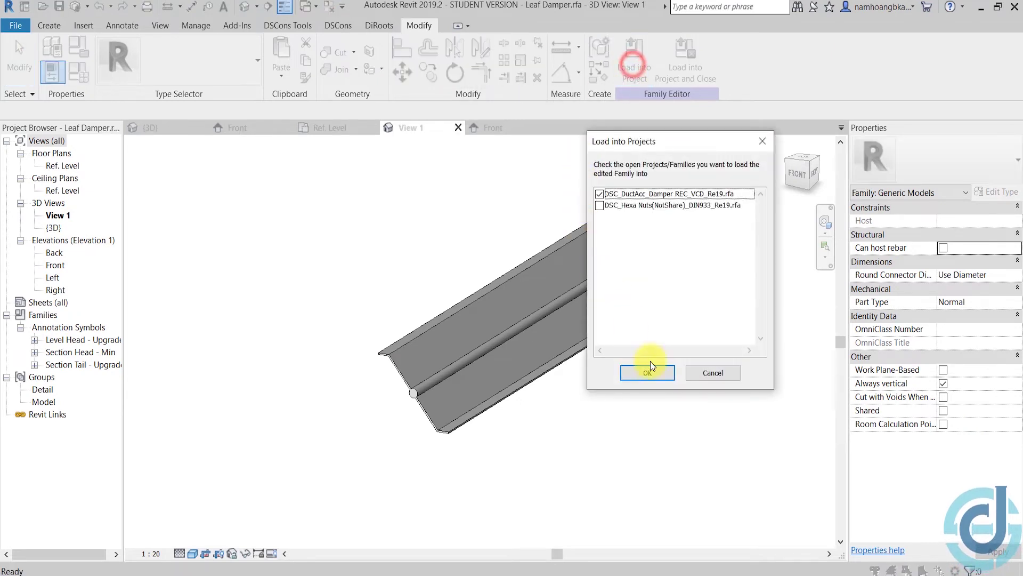
left_click(652, 371)
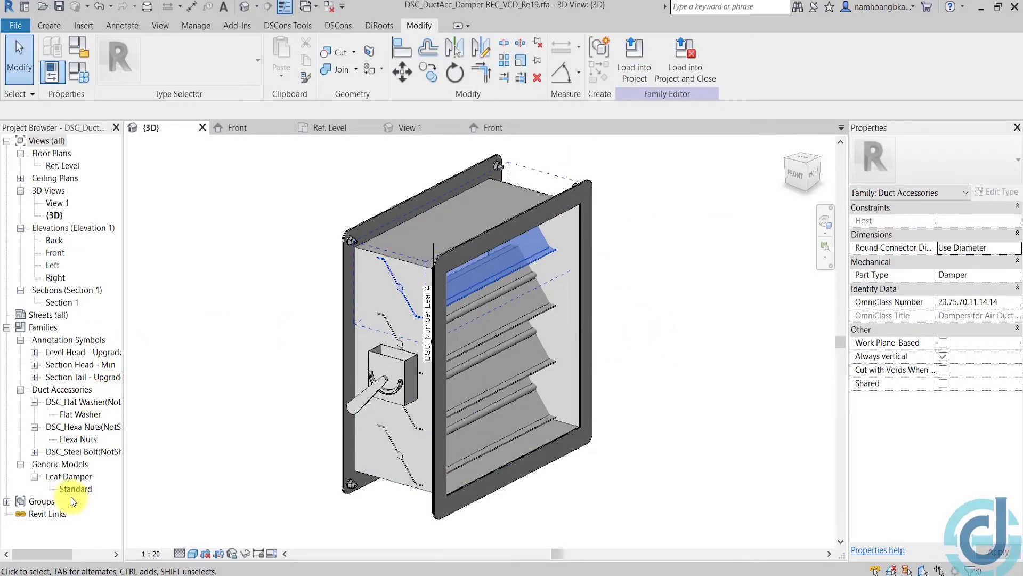
left_click_drag(75, 489, 682, 379)
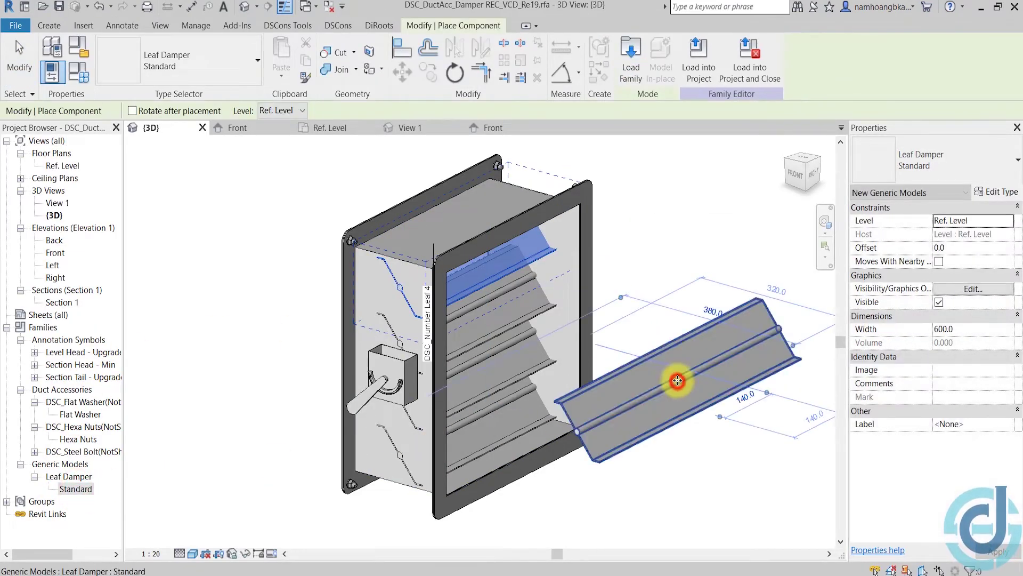
Place a Leaf Damper instance in the Front elevation and move it beside the reference planes.
left_click(240, 128)
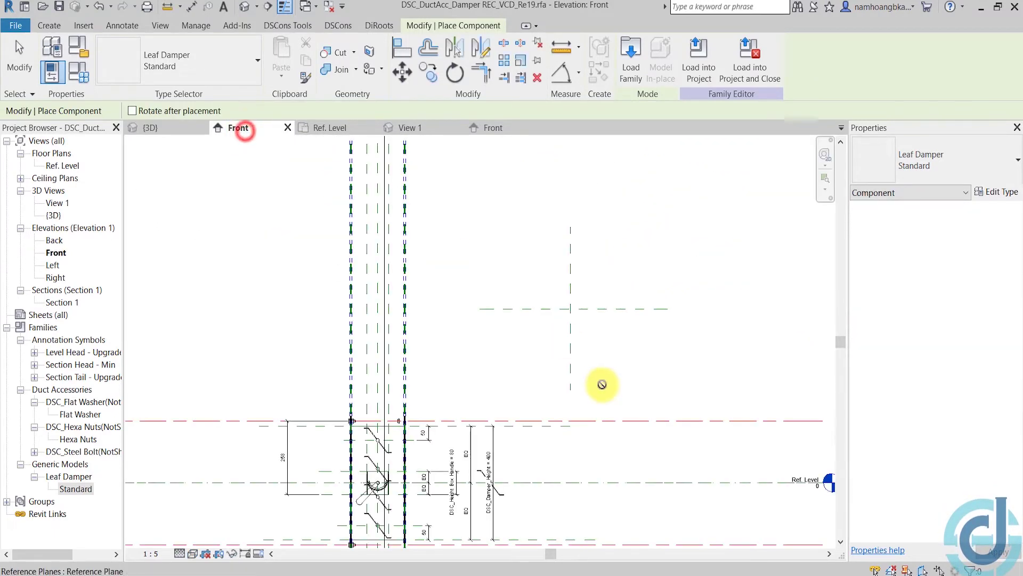
scroll(500, 500, "up", 2)
left_click(503, 490)
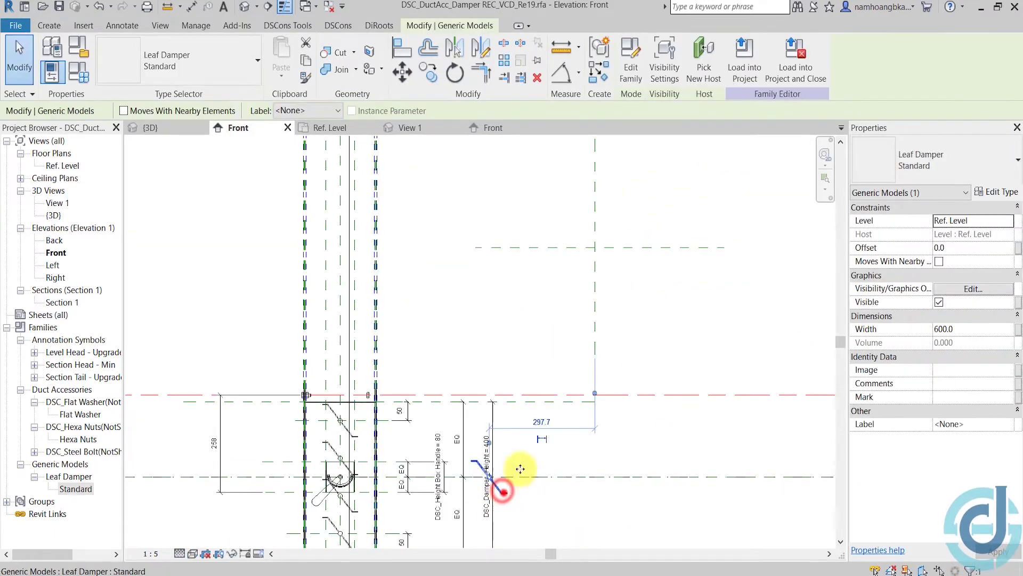
left_click_drag(520, 468, 641, 229)
scroll(639, 244, "up", 1)
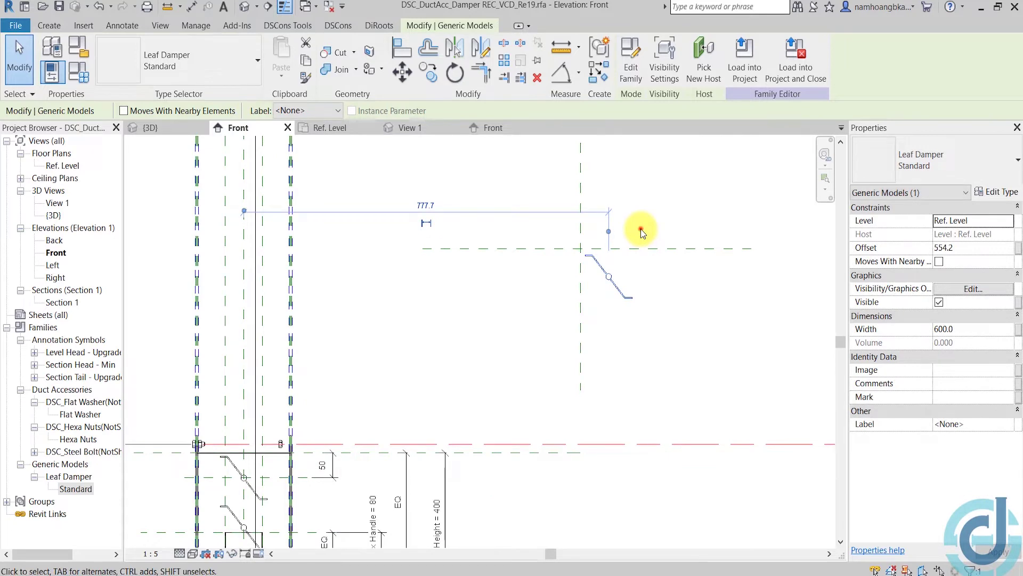
left_click(641, 228)
middle_click_drag(638, 229, 596, 284)
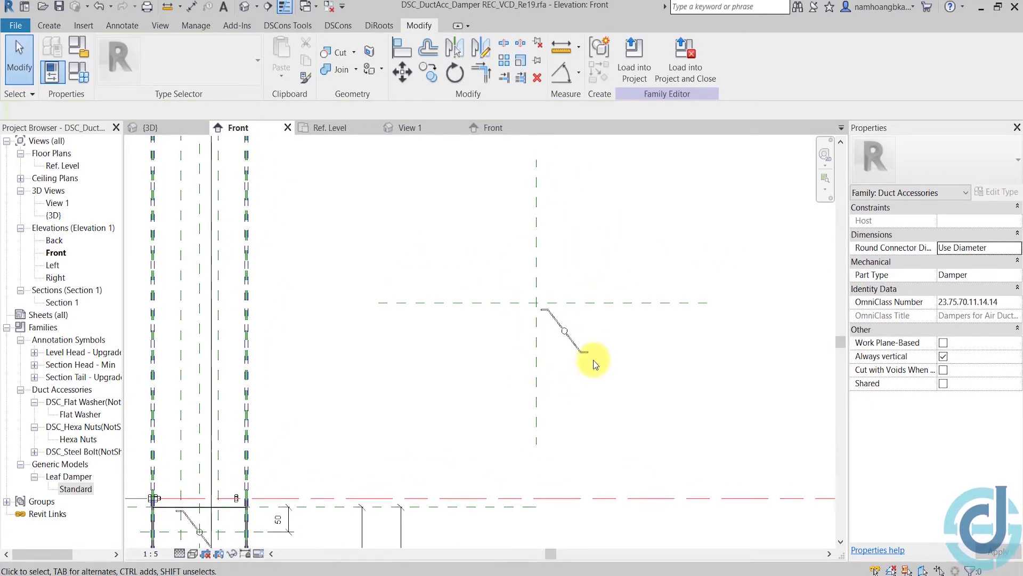
scroll(571, 331, "up", 1)
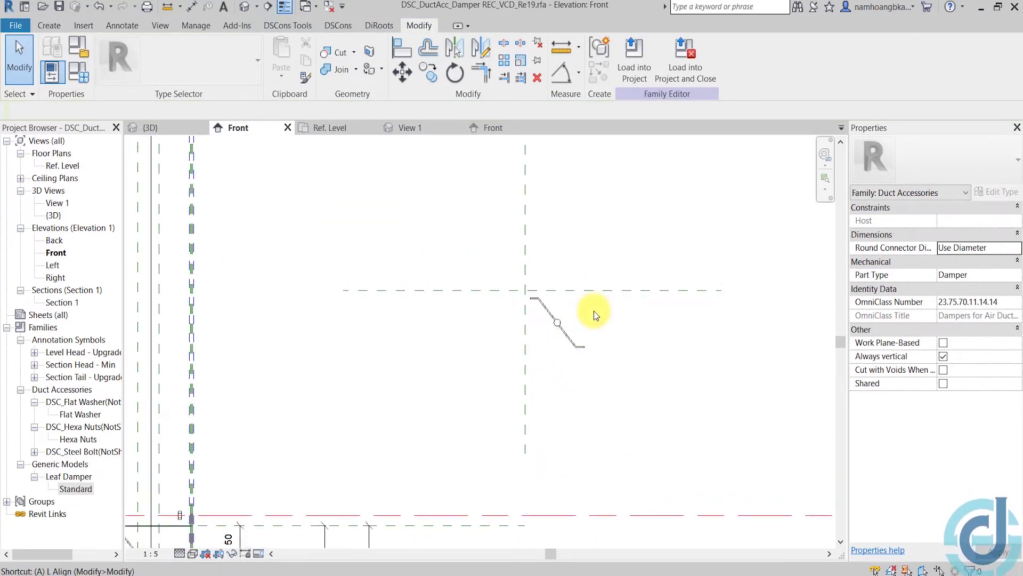
Align the Leaf Damper's pivot centre to the vertical reference plane using AL.
key("l")
scroll(491, 268, "up", 1)
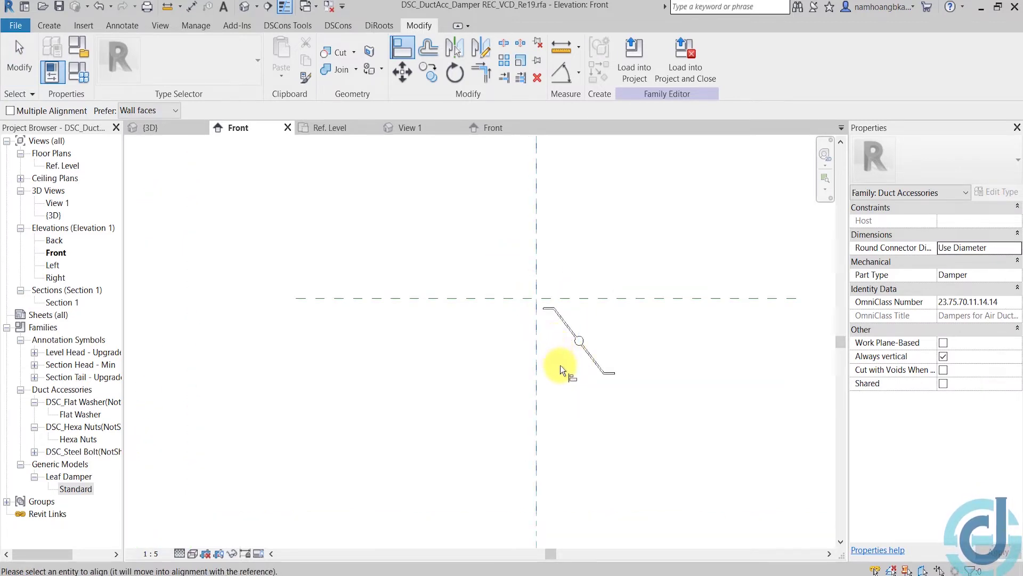
left_click(574, 366)
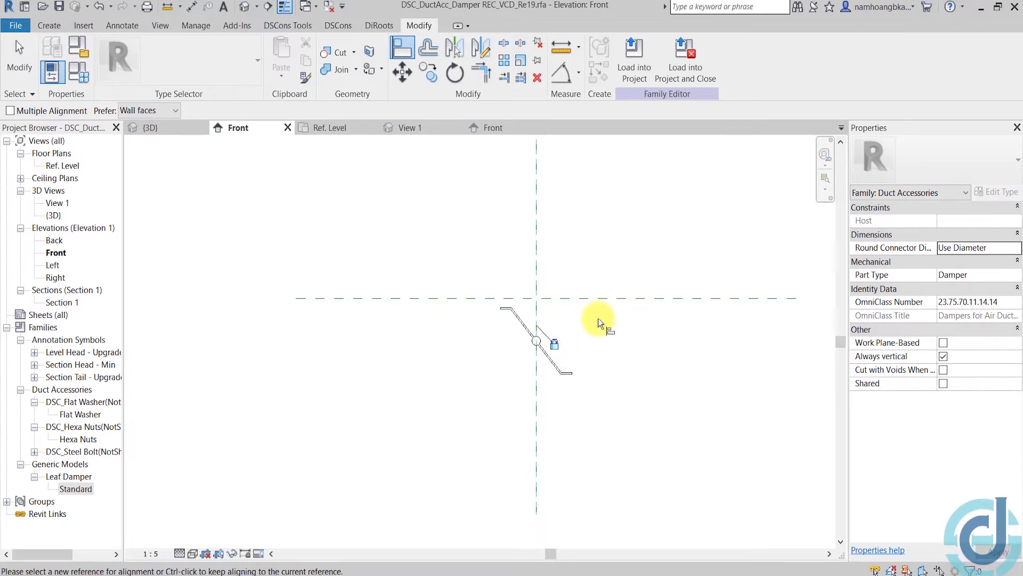
left_click(601, 299)
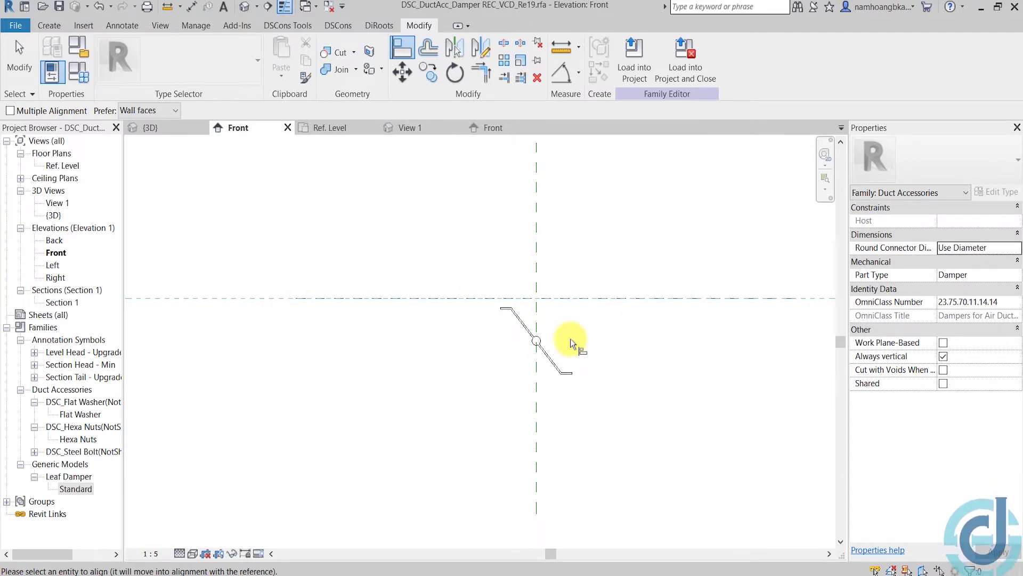
key("Escape")
key("Escape")
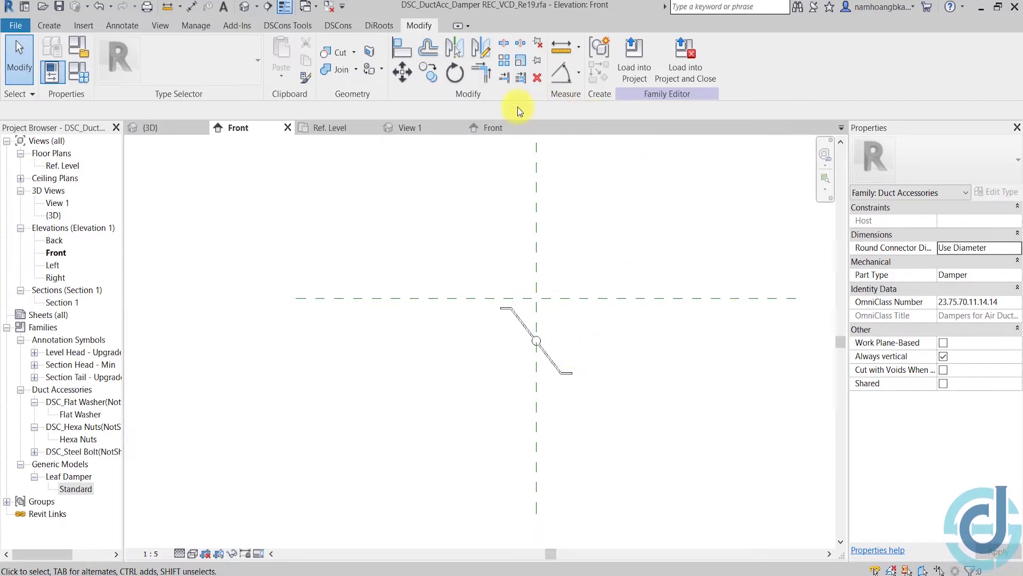
left_click(497, 131)
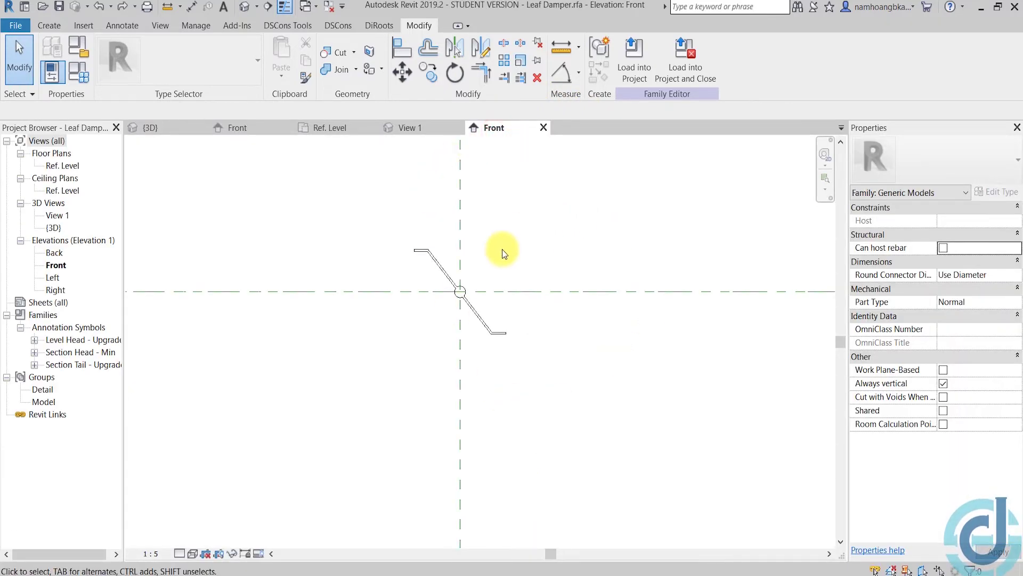
Set the Leaf Damper's horizontal reference plane to Weak Reference.
left_click(461, 218)
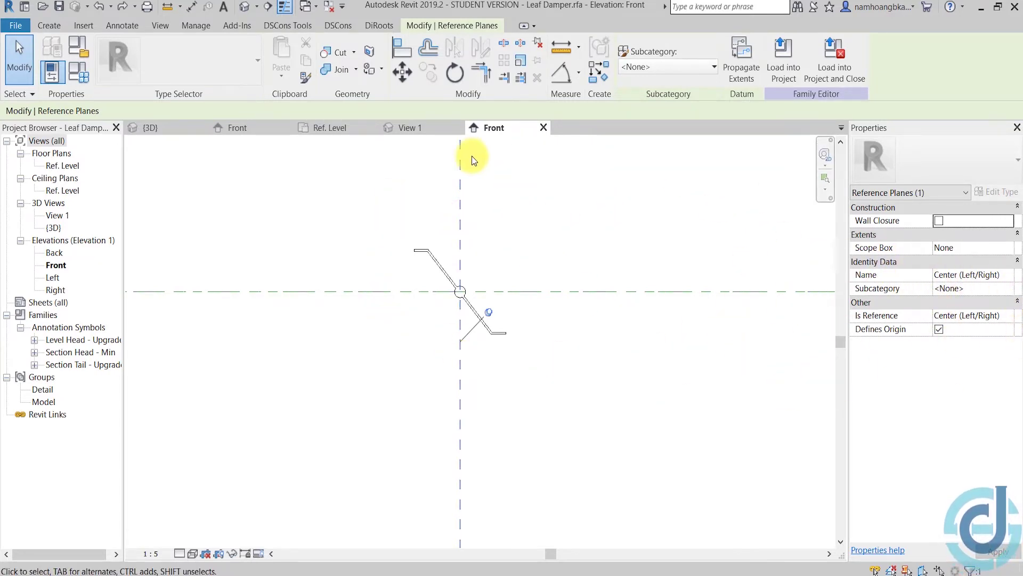
left_click(590, 235)
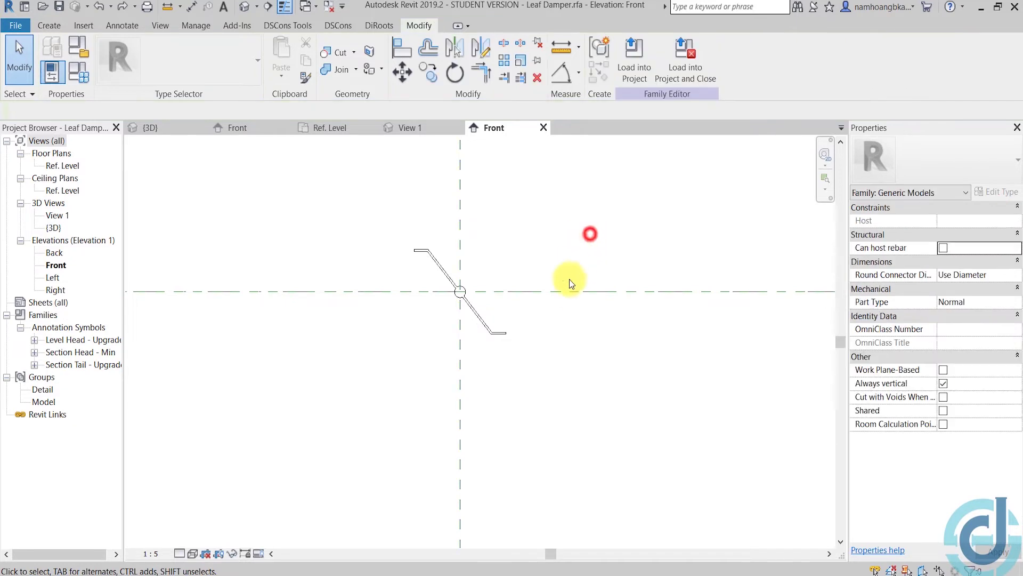
left_click(509, 291)
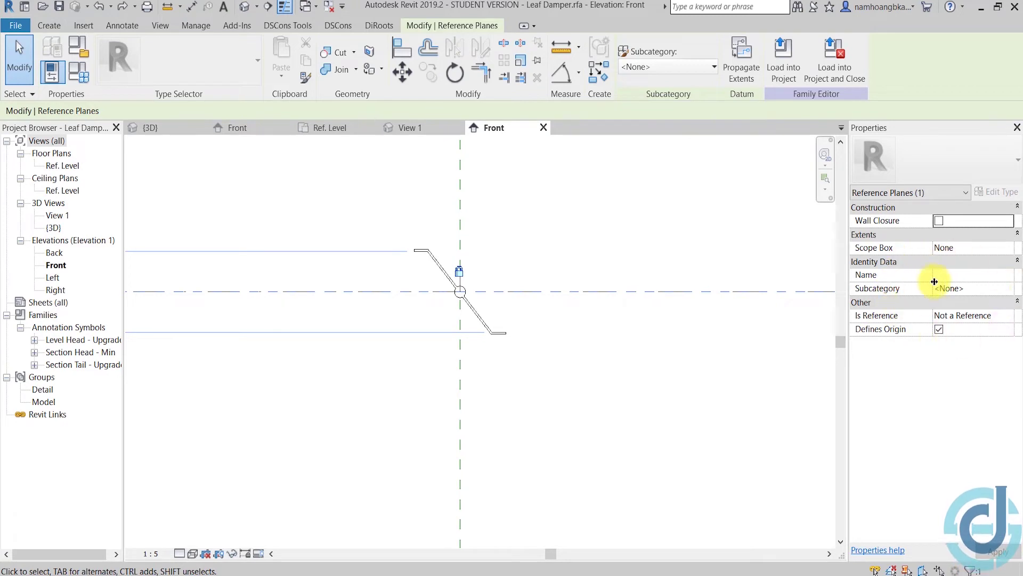
left_click(1008, 316)
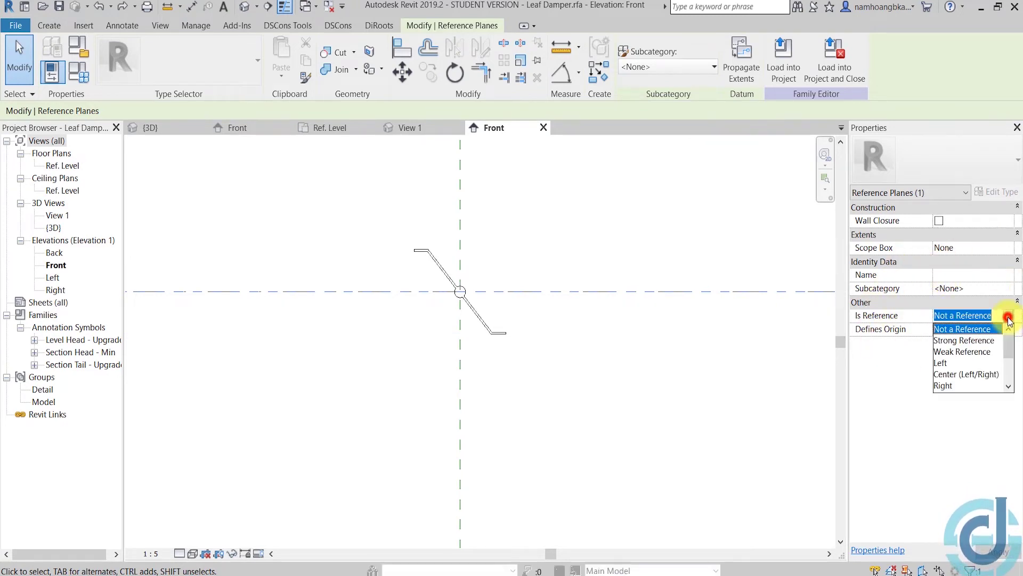
left_click_drag(1008, 356, 1011, 337)
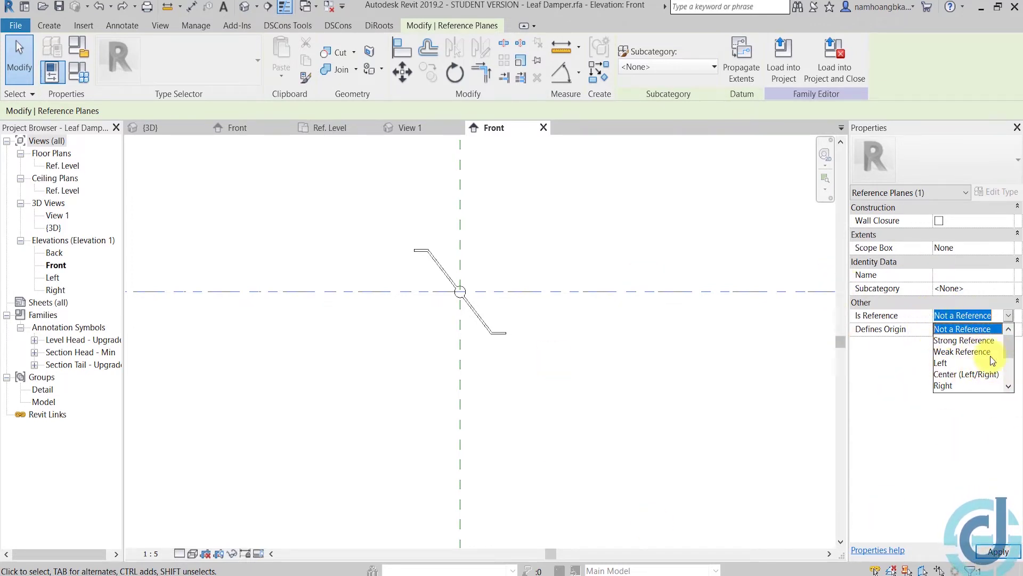
left_click(958, 352)
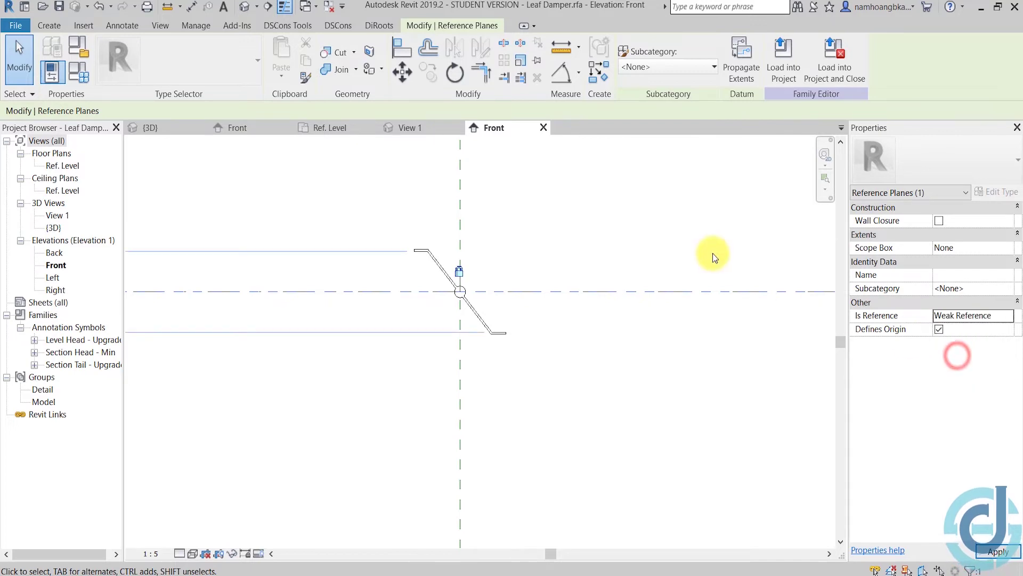
left_click(761, 143)
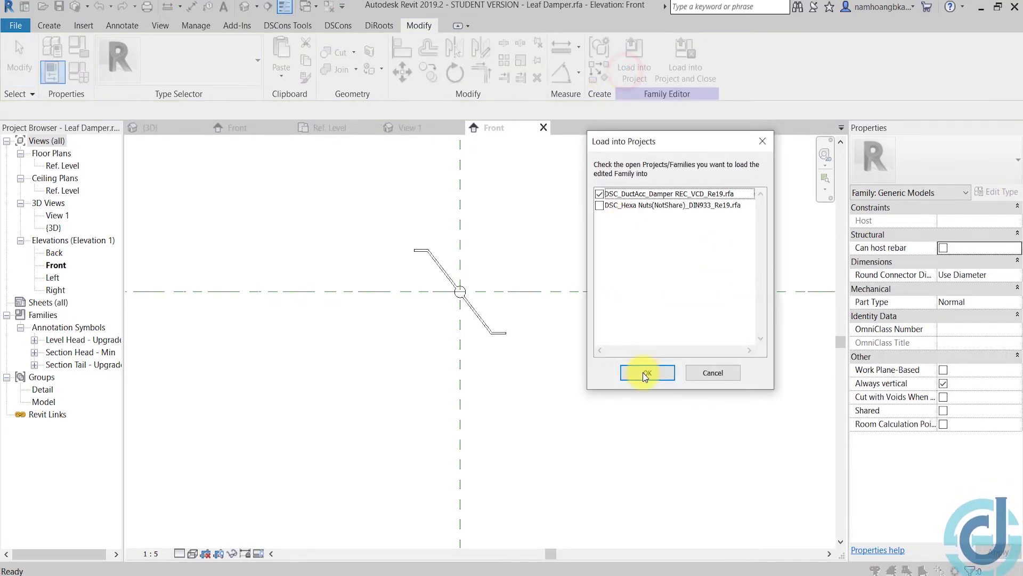
Load Leaf Damper into the duct damper, then align and lock its pivot to the horizontal plane.
left_click(643, 372)
left_click(255, 130)
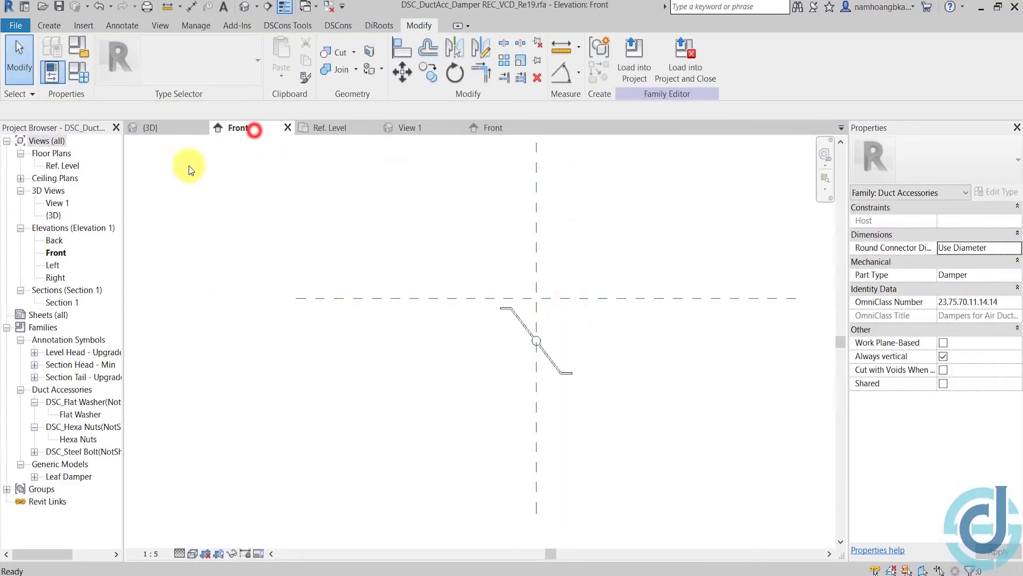
key("a")
key("l")
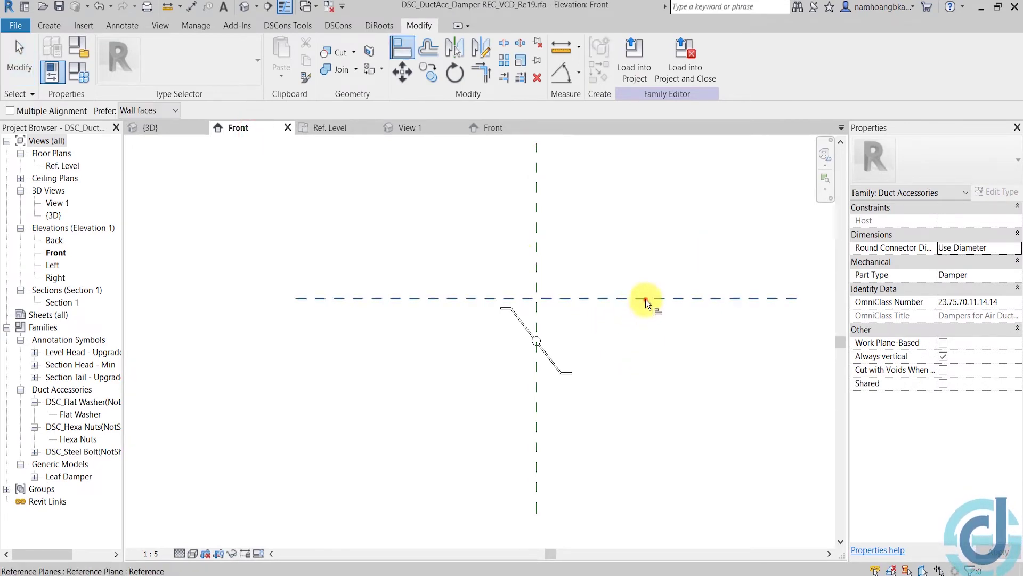
left_click(644, 299)
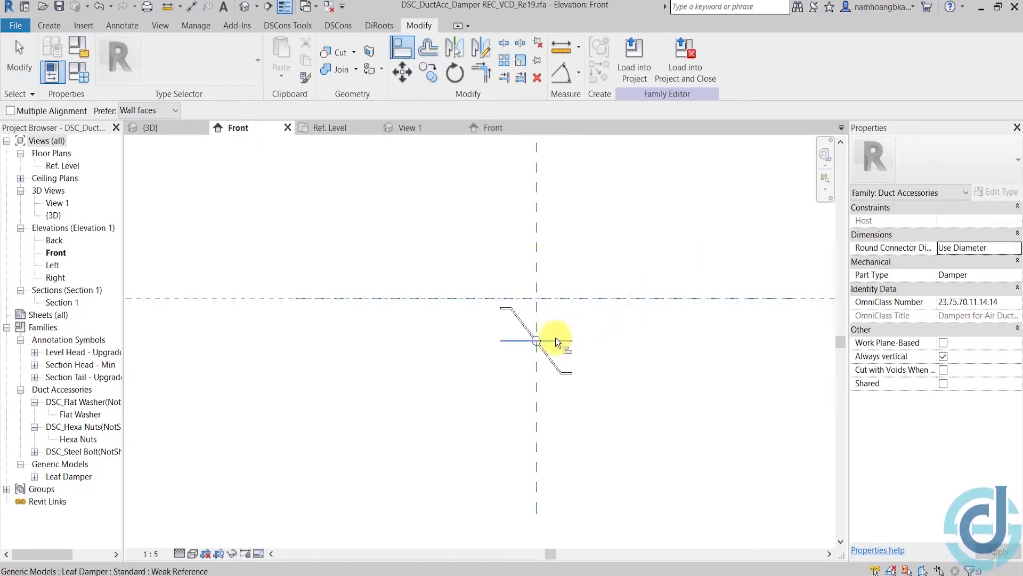
left_click(559, 335)
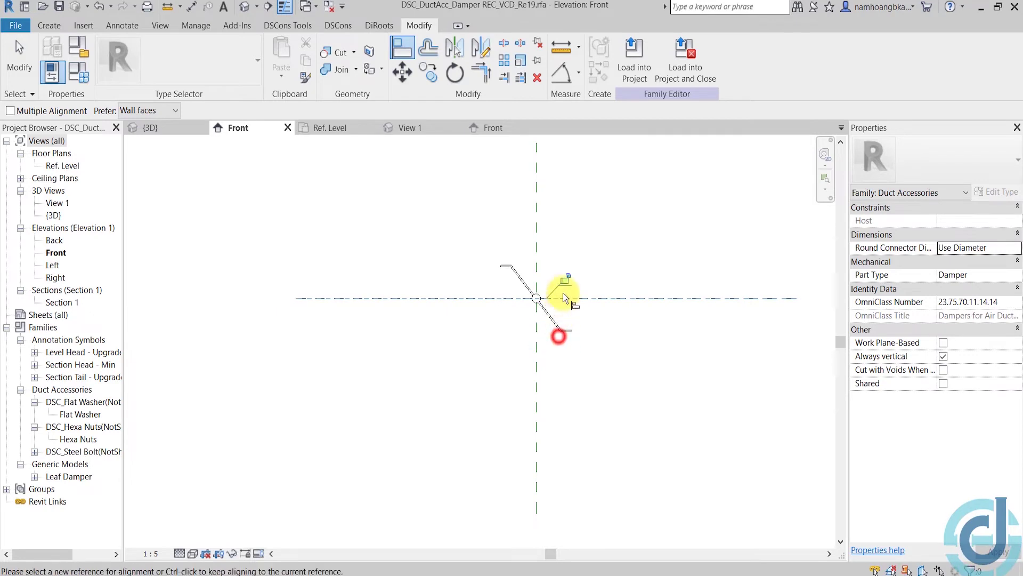
left_click(569, 277)
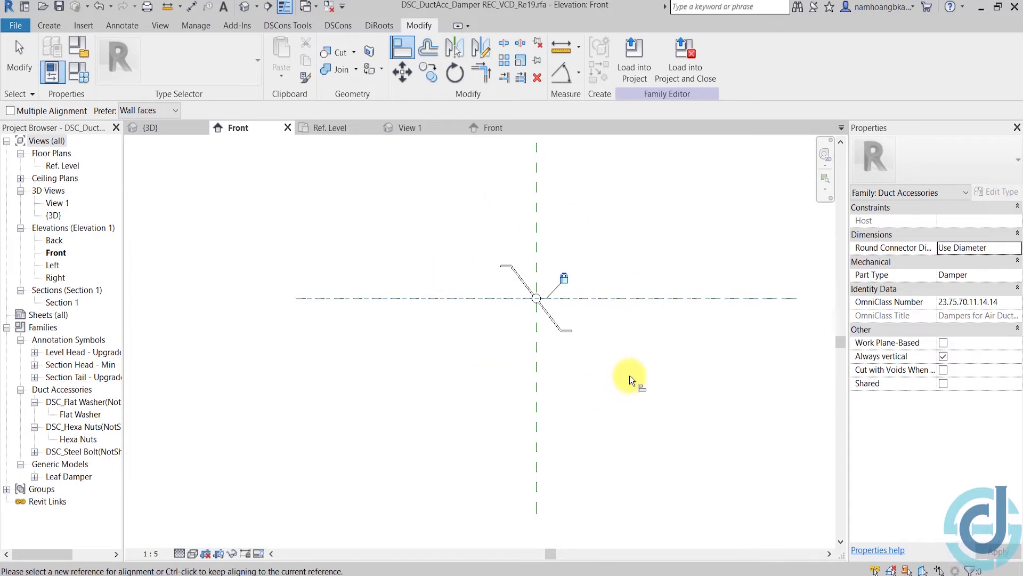
key("ctrl+Tab")
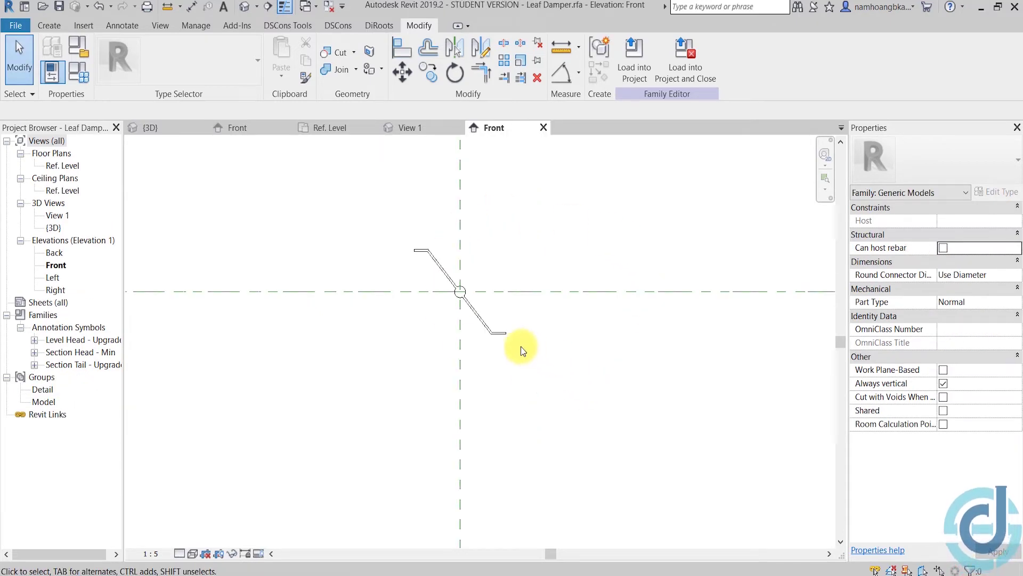
Move the leaf extrusion up 45 using MV.
left_click(501, 332)
key("m")
key("v")
left_click(570, 397)
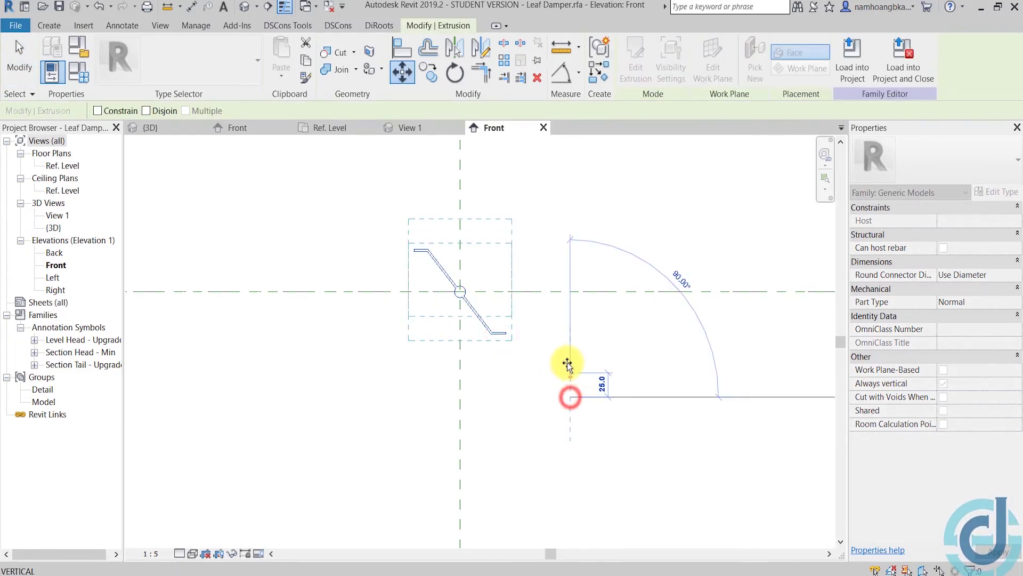
left_click(566, 353)
left_click(563, 328)
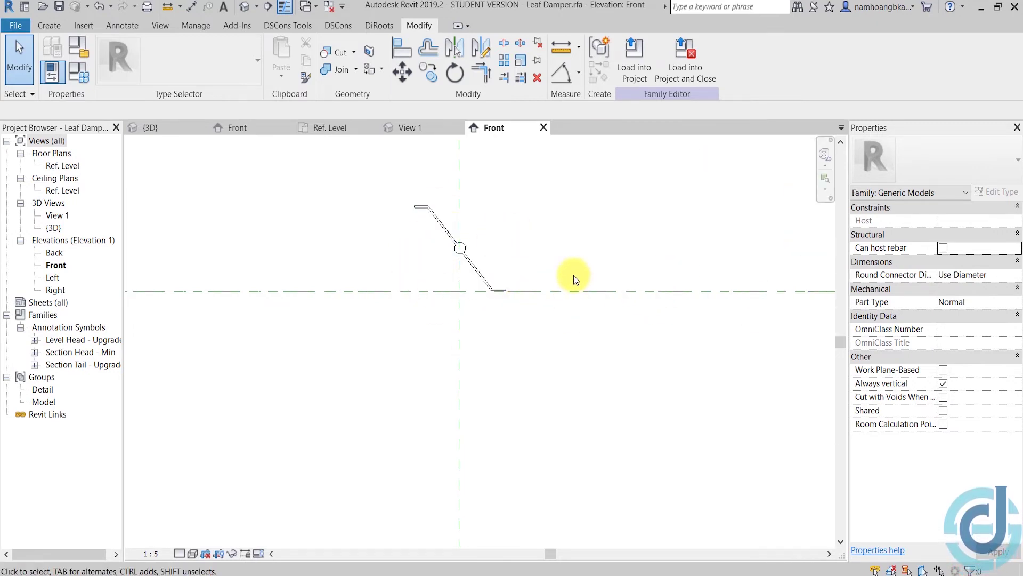
Reload the updated Leaf Damper into the duct damper family, overwriting the existing version.
left_click(643, 79)
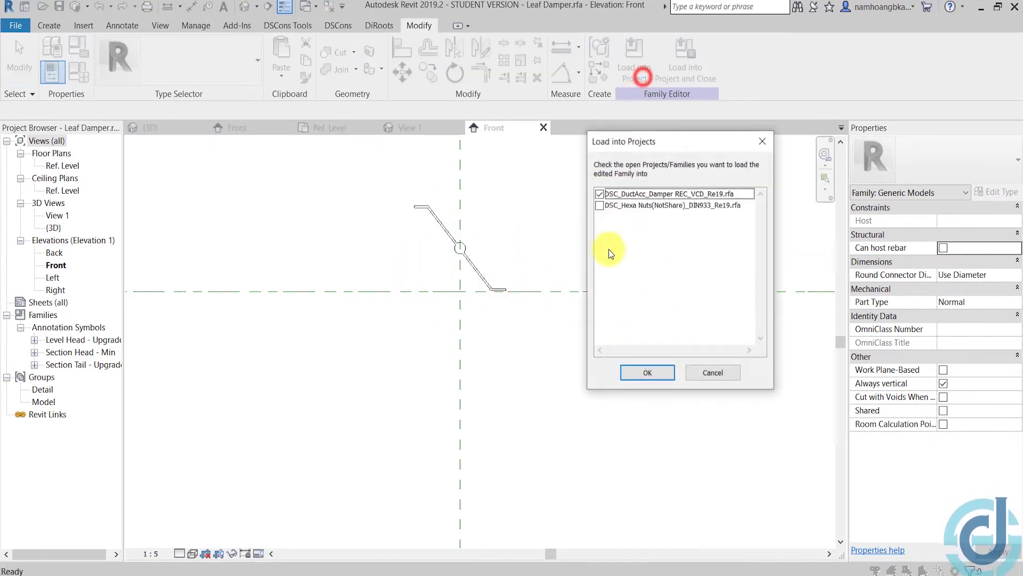
left_click(646, 372)
left_click(580, 298)
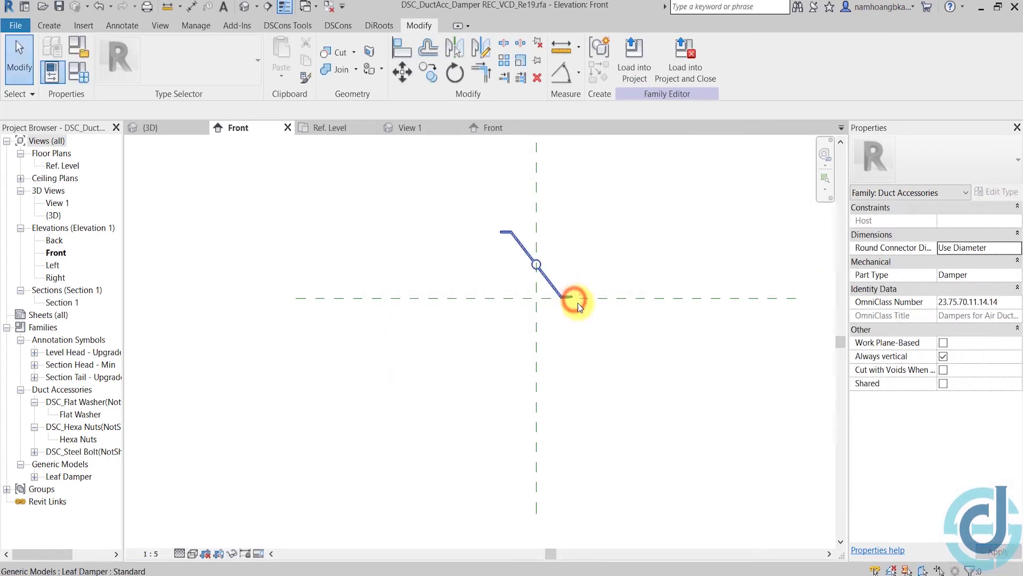
left_click(618, 347)
key("l")
left_click(627, 298)
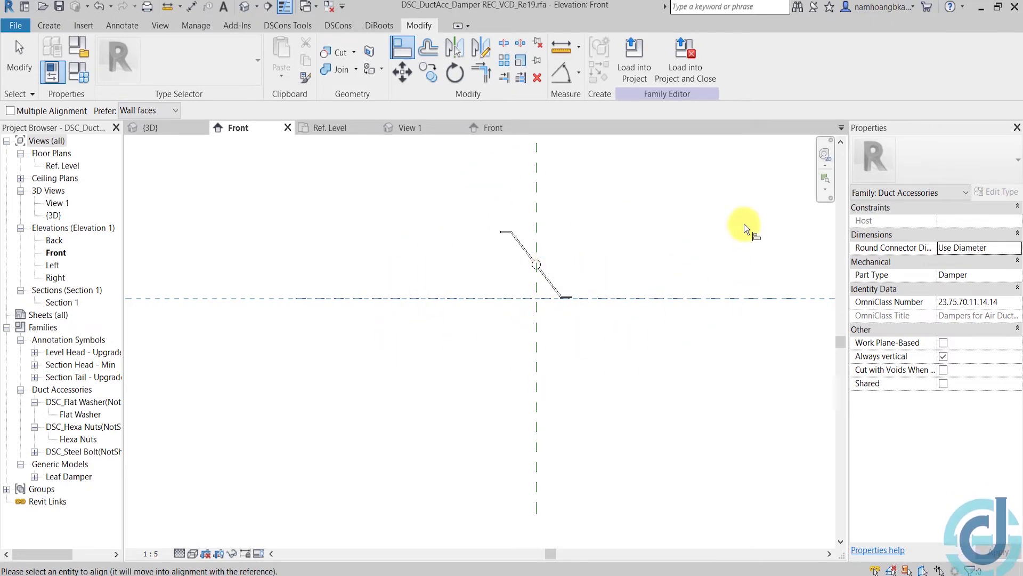
key("Escape")
left_click(507, 133)
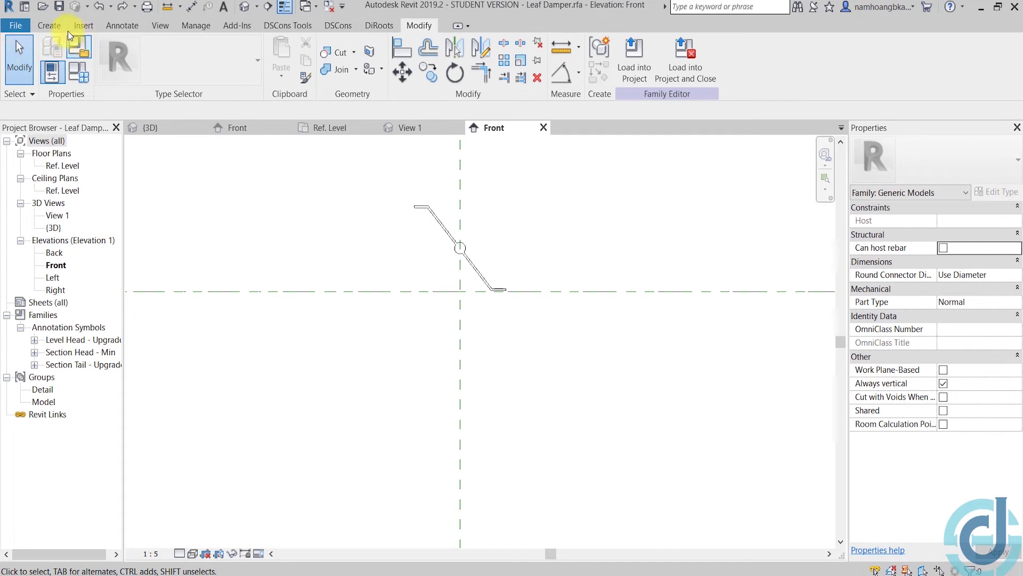
Draw a reference line rightward from the pivot and reload Leaf Damper, overwriting parameter values.
left_click(58, 27)
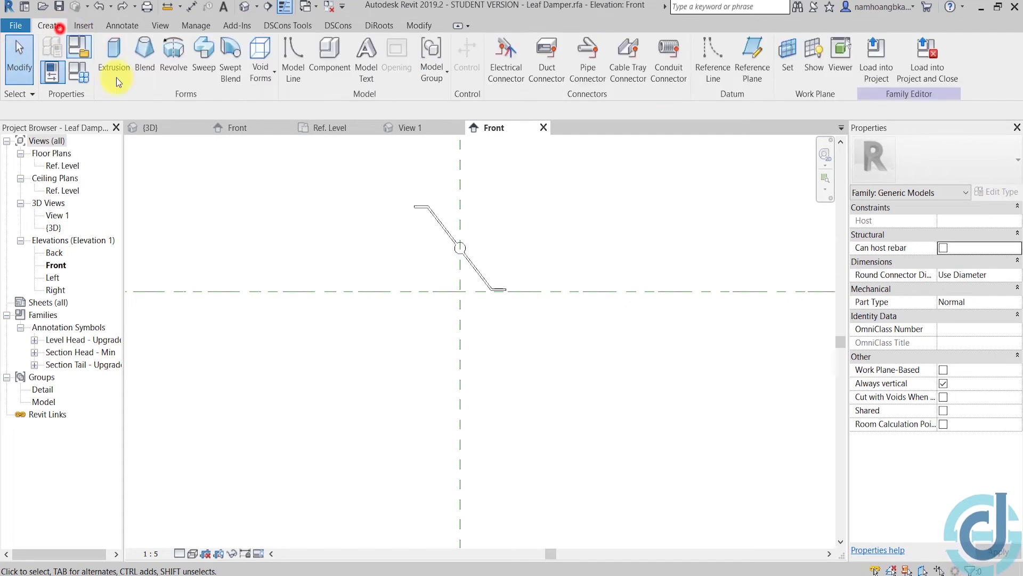
left_click(697, 62)
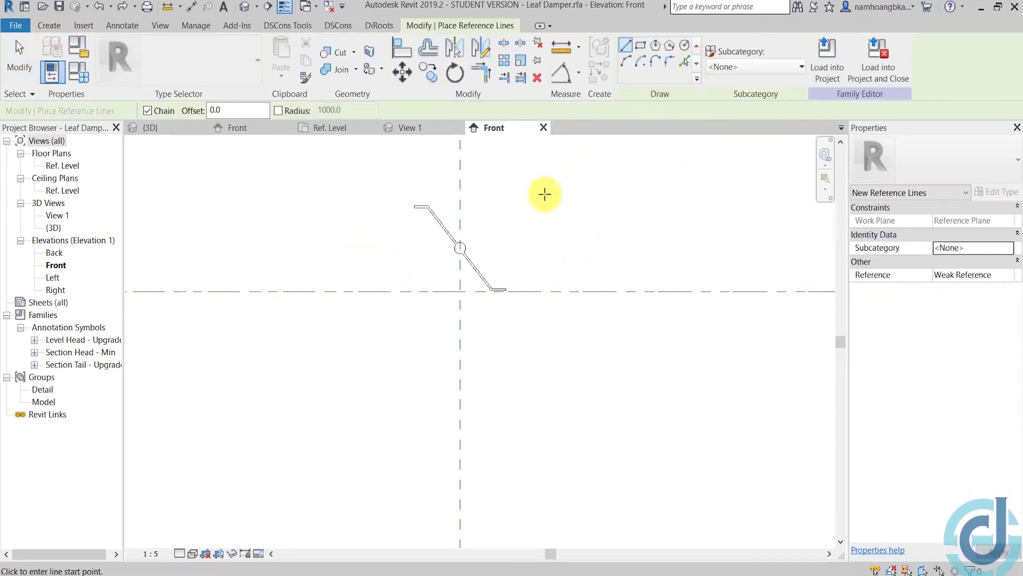
scroll(475, 229, "up", 2)
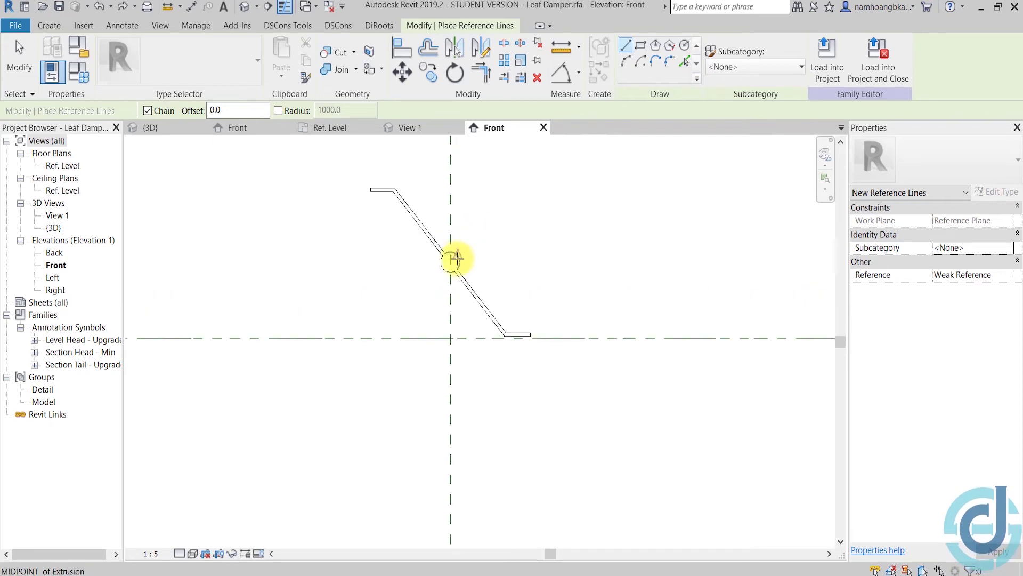
scroll(459, 260, "up", 1)
left_click(456, 261)
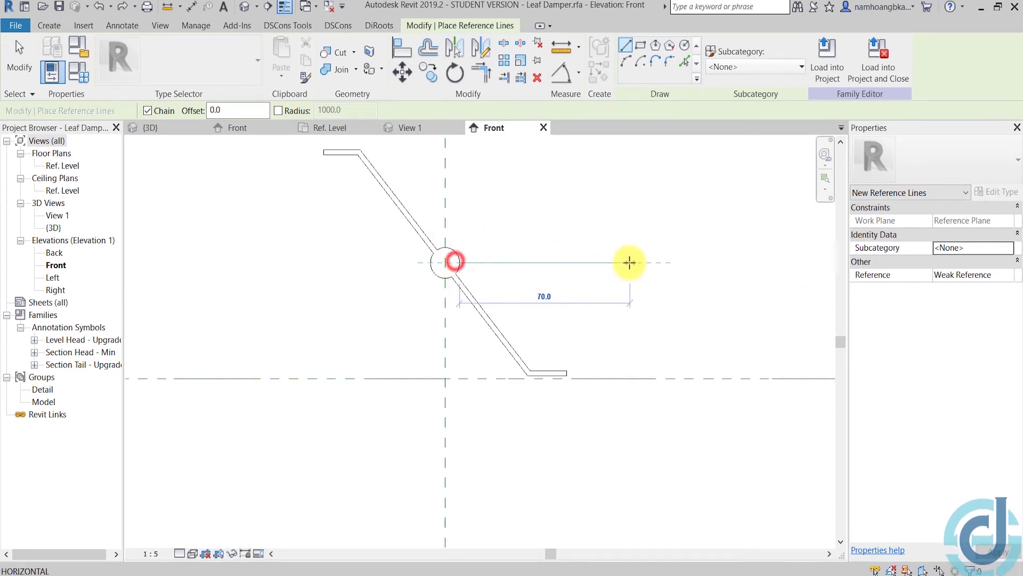
left_click(629, 261)
key("Escape")
key("Escape")
left_click(634, 75)
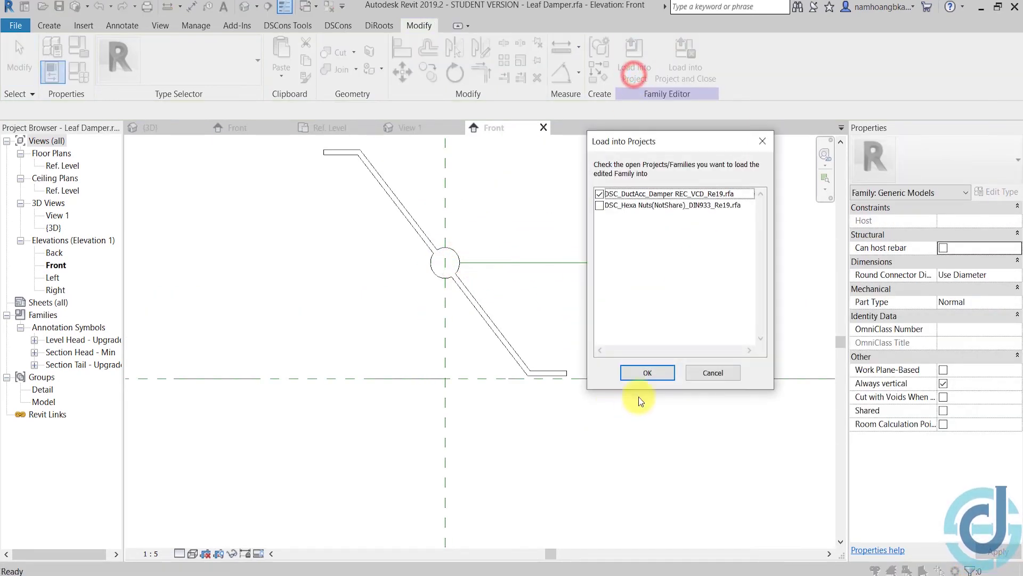
left_click(654, 372)
left_click(561, 296)
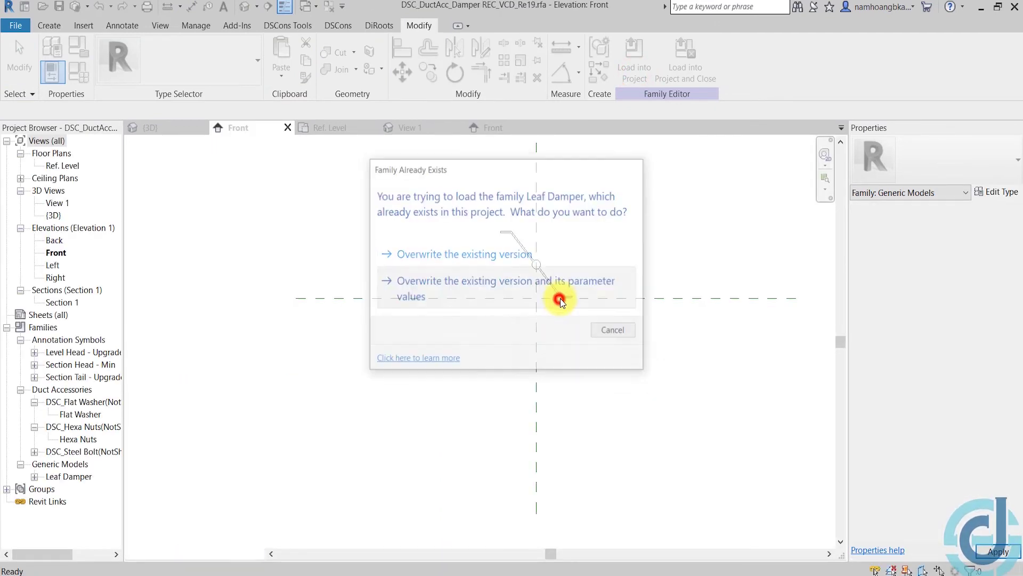
Align the reloaded damper's pivot to the horizontal reference plane in the duct damper's Front view.
key("a")
key("l")
left_click(628, 299)
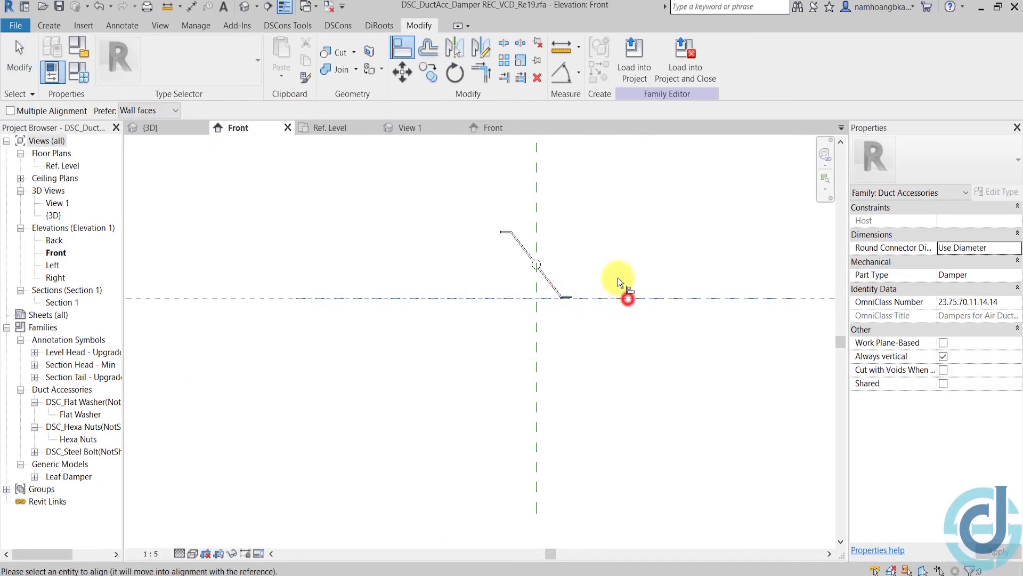
left_click(562, 261)
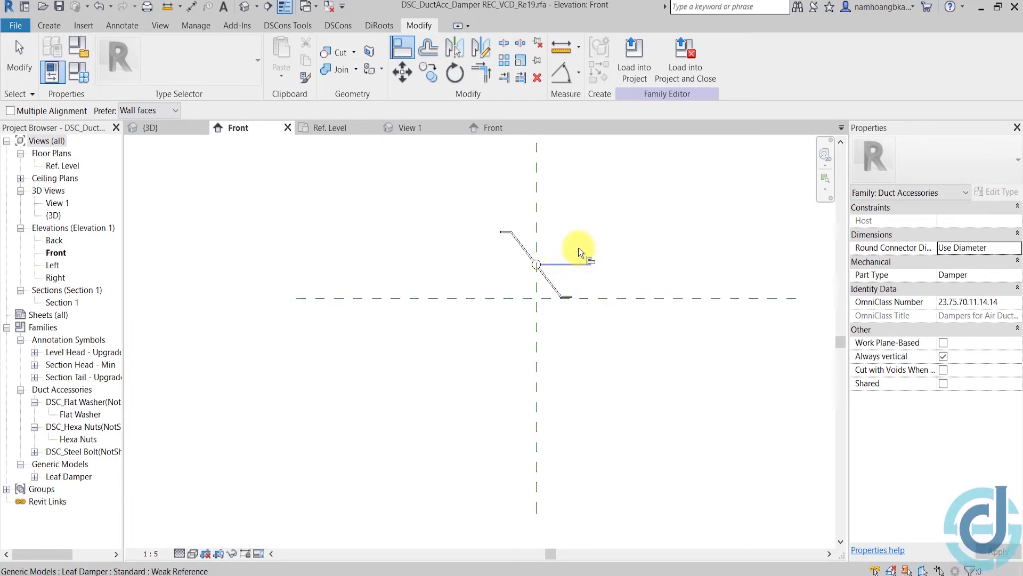
left_click(613, 340)
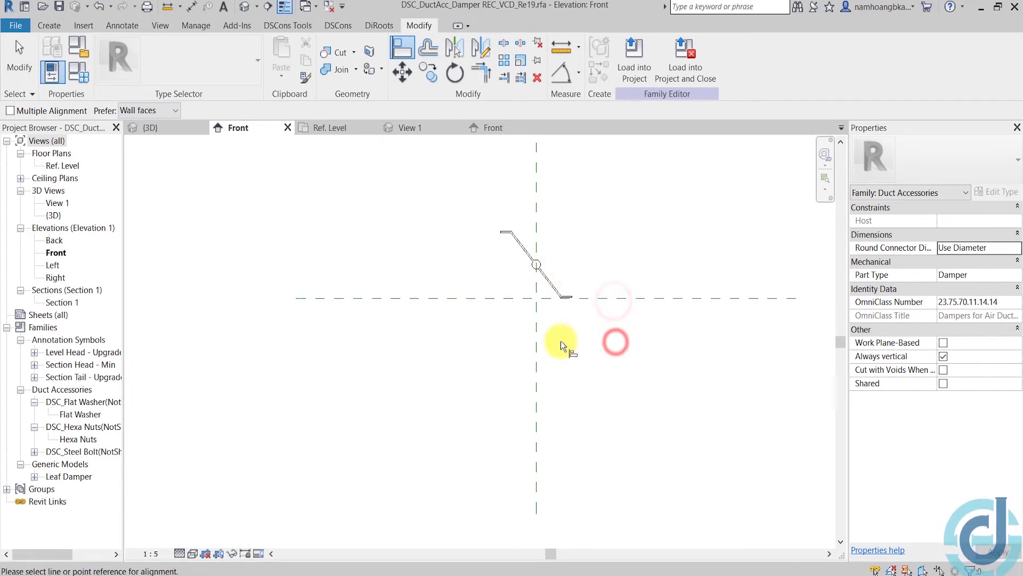
left_click(632, 299)
left_click(550, 261)
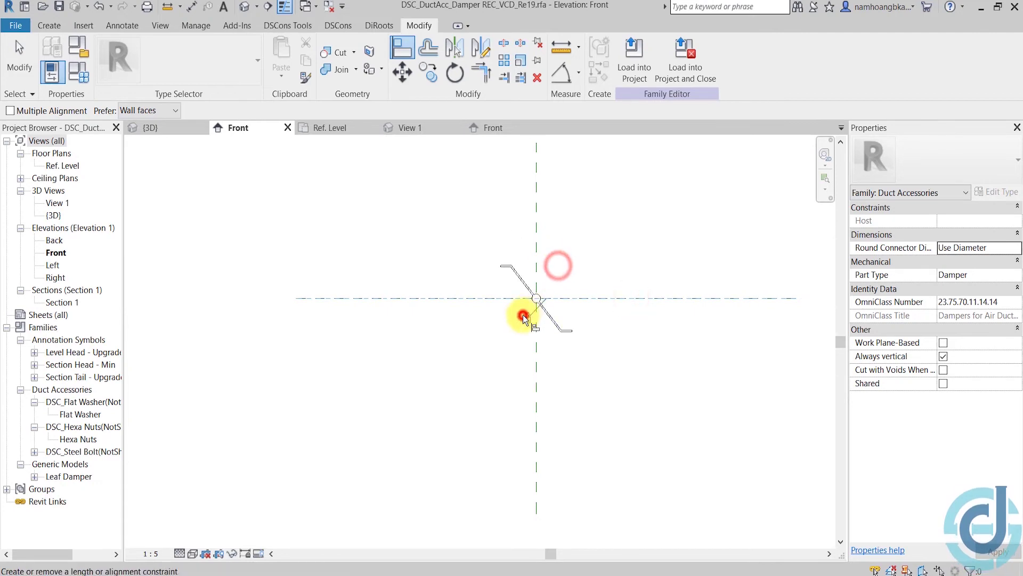
key("Escape")
key("Escape")
left_click(505, 128)
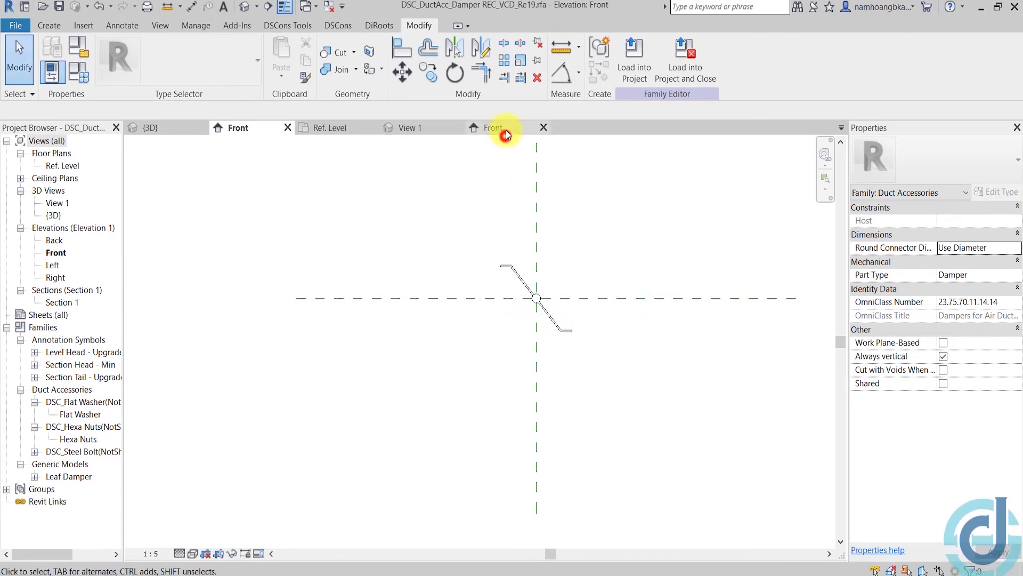
Draw a reference plane through the pivot, check its Weak Reference setting, then delete it.
scroll(564, 276, "down", 1)
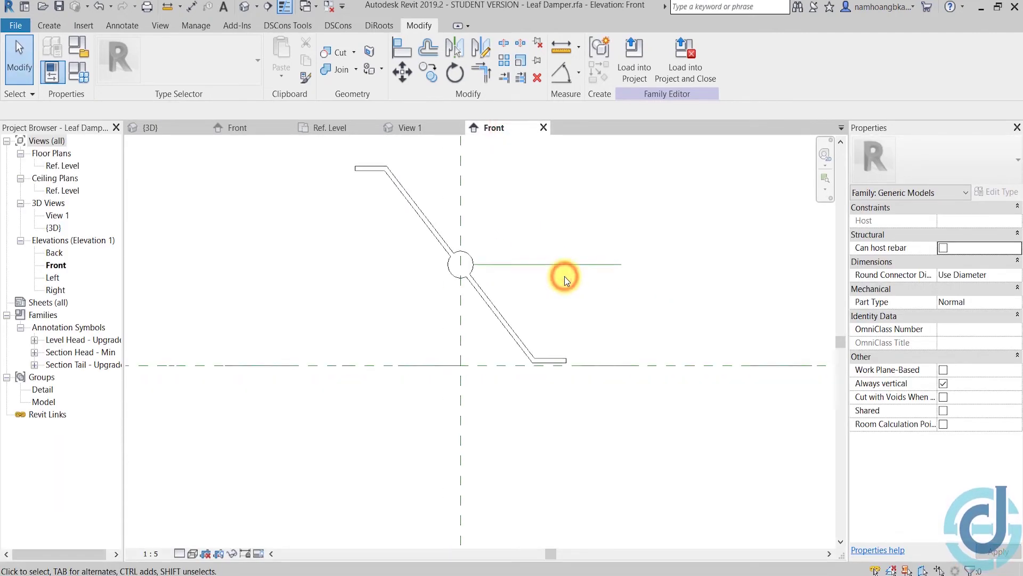
scroll(564, 276, "down", 1)
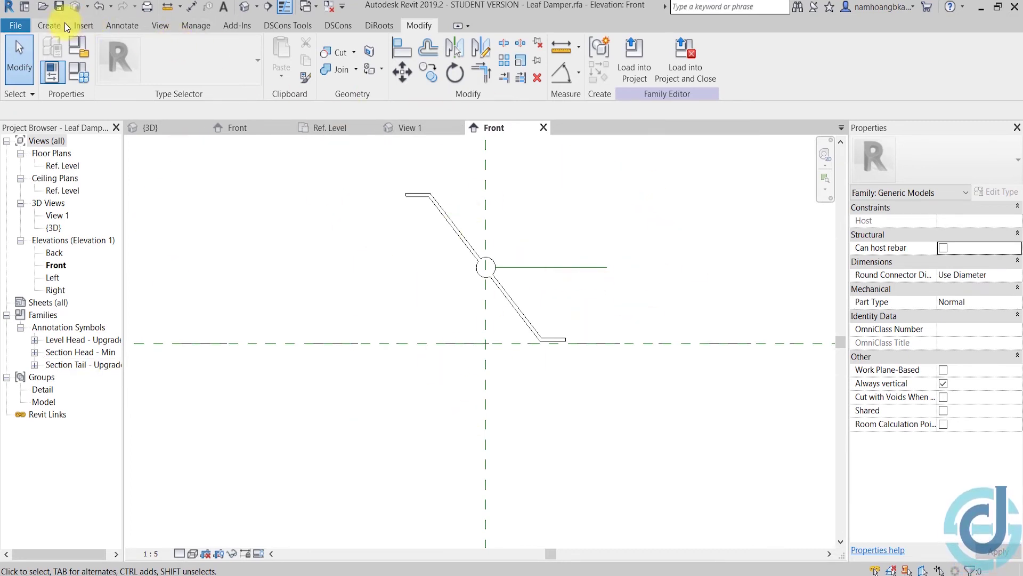
left_click(49, 25)
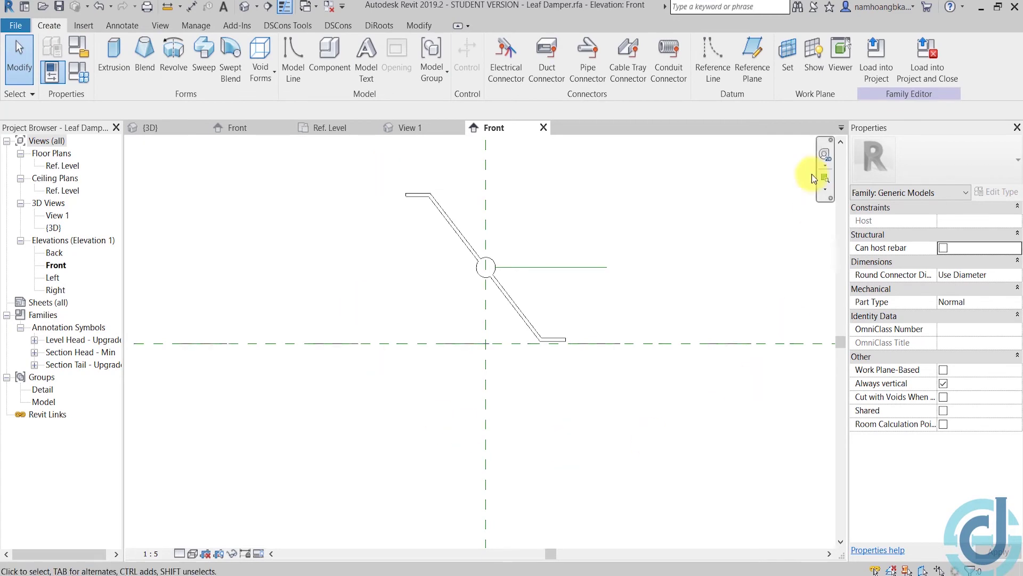
left_click(761, 76)
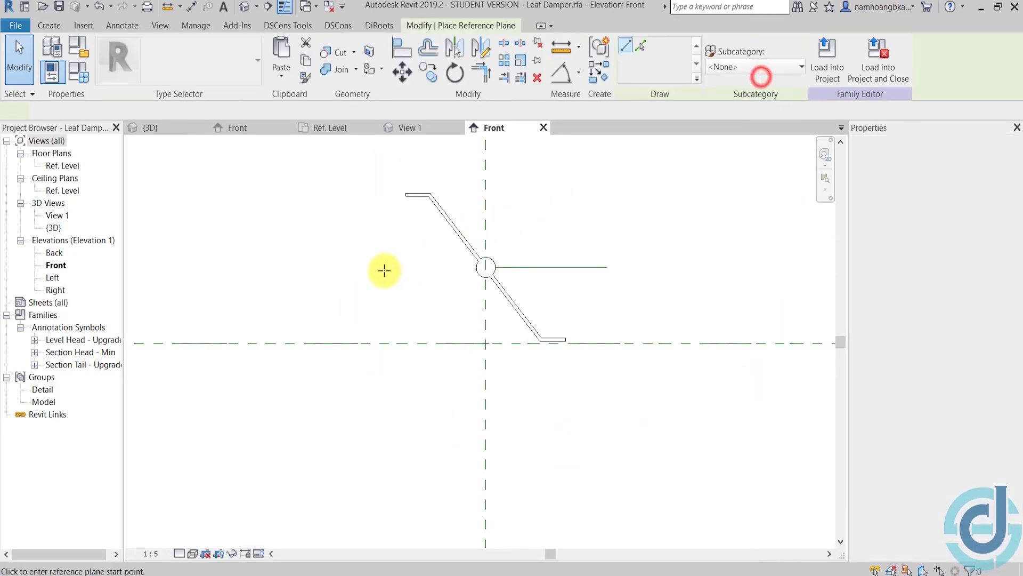
left_click(496, 267)
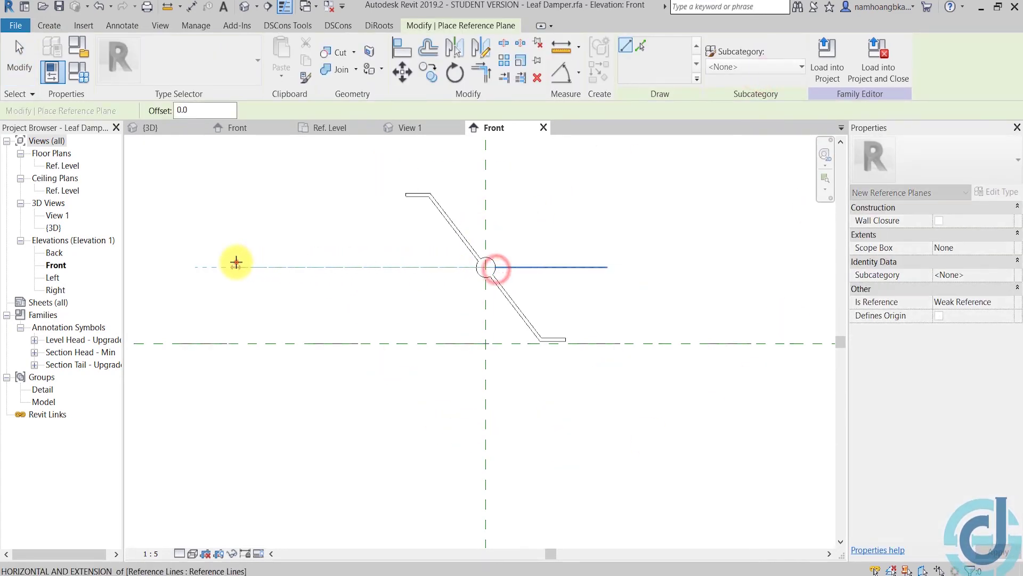
left_click(236, 265)
key("Escape")
left_click(337, 269)
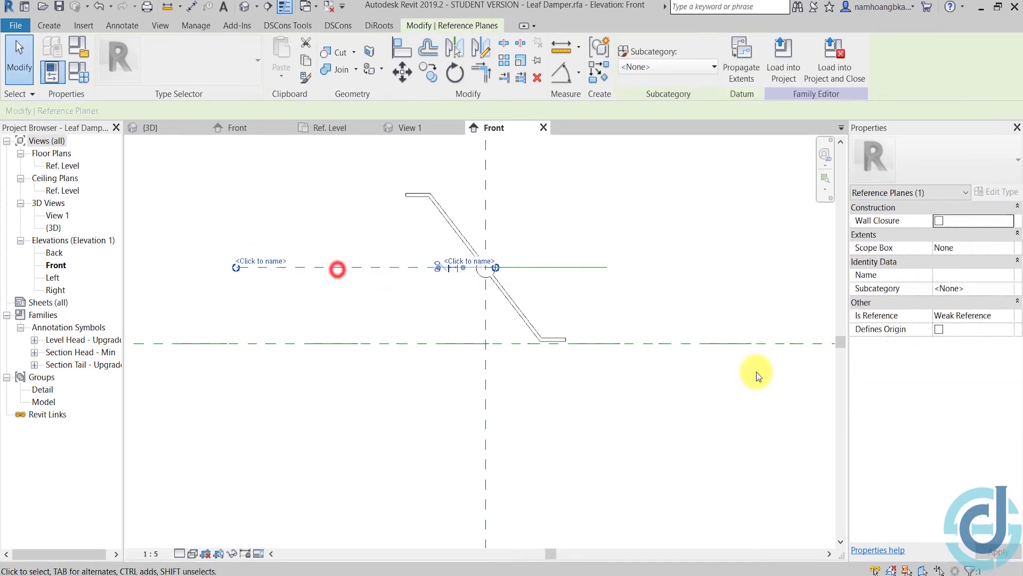
left_click(1007, 315)
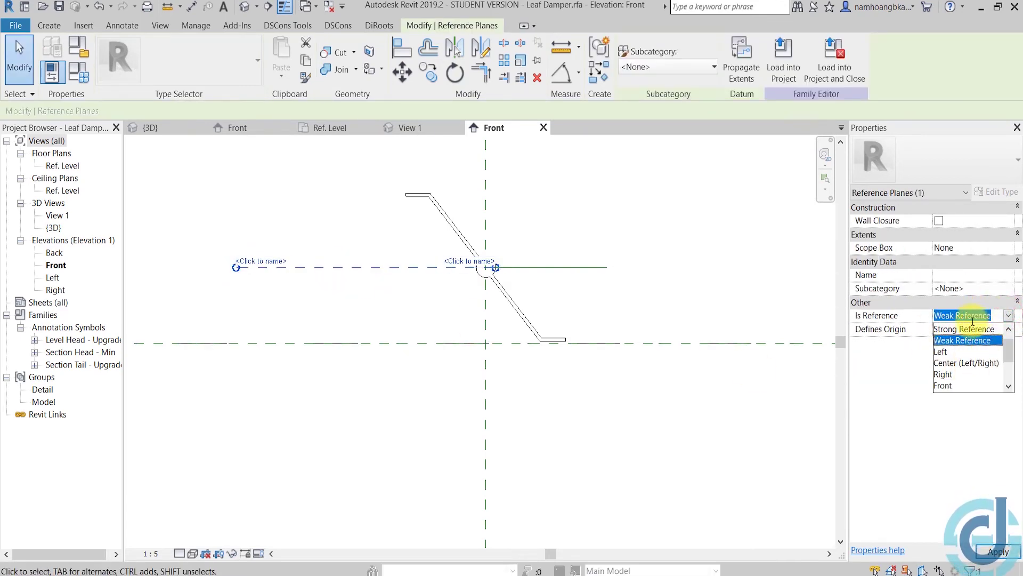
left_click(686, 227)
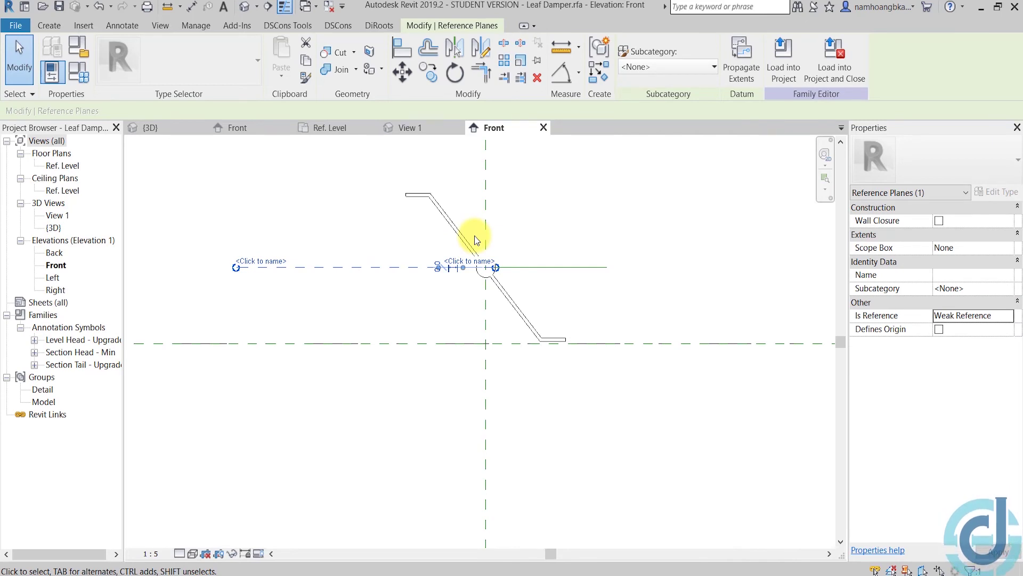
left_click(590, 300)
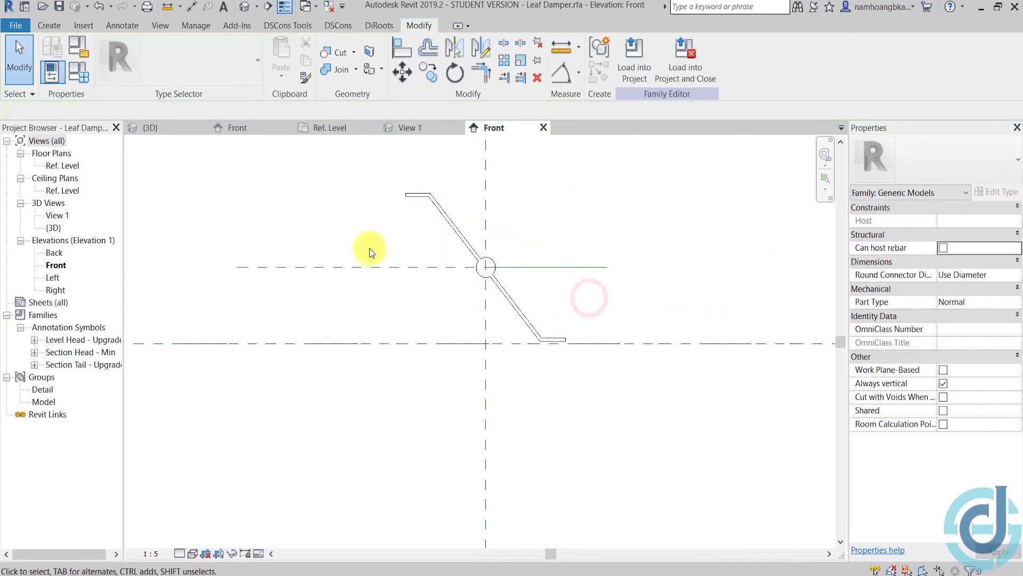
left_click(368, 268)
key("Delete")
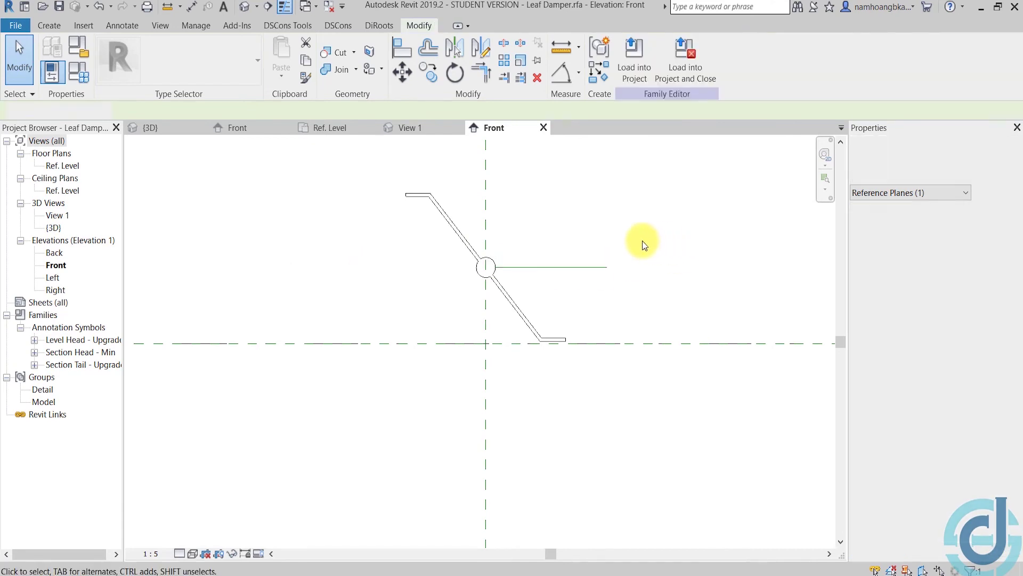
Draw a horizontal reference plane level with the leaf's top, extending its right end slightly.
key("r")
key("p")
left_click(293, 204)
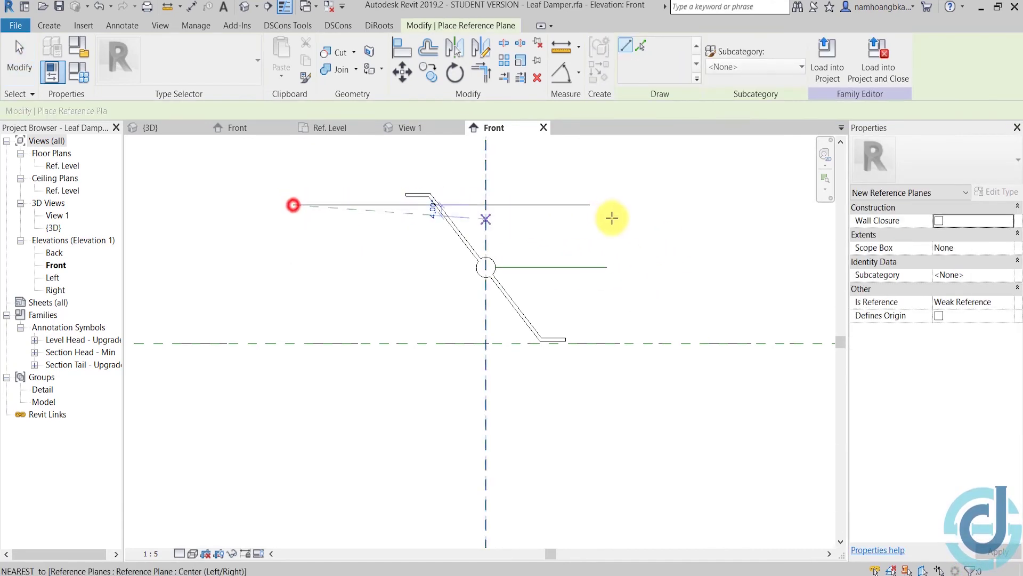
left_click(633, 205)
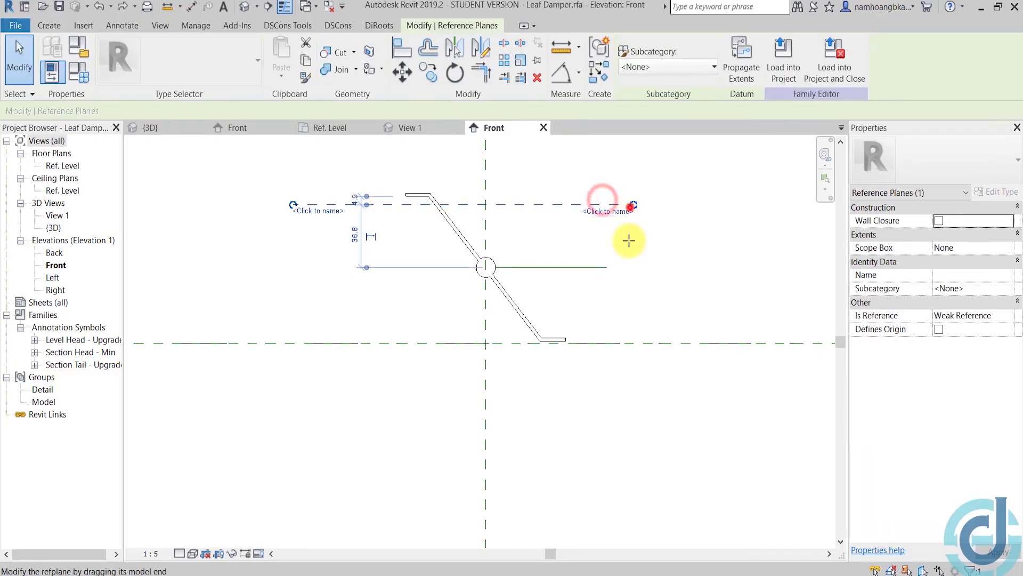
left_click(484, 205)
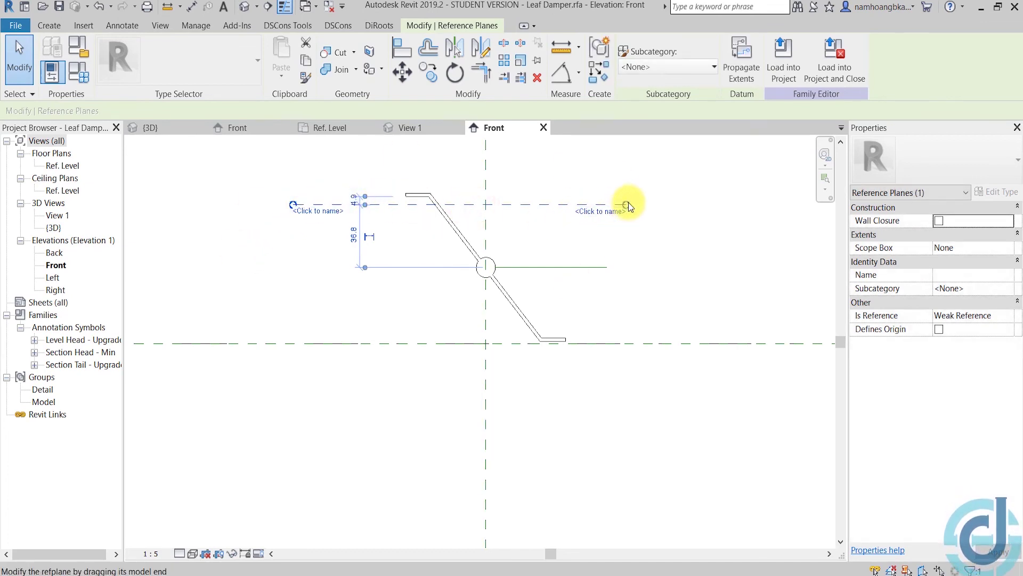
left_click_drag(625, 205, 634, 206)
Drag the pivot reference line's free end upward around the pivot toward the top plane.
left_click(641, 258)
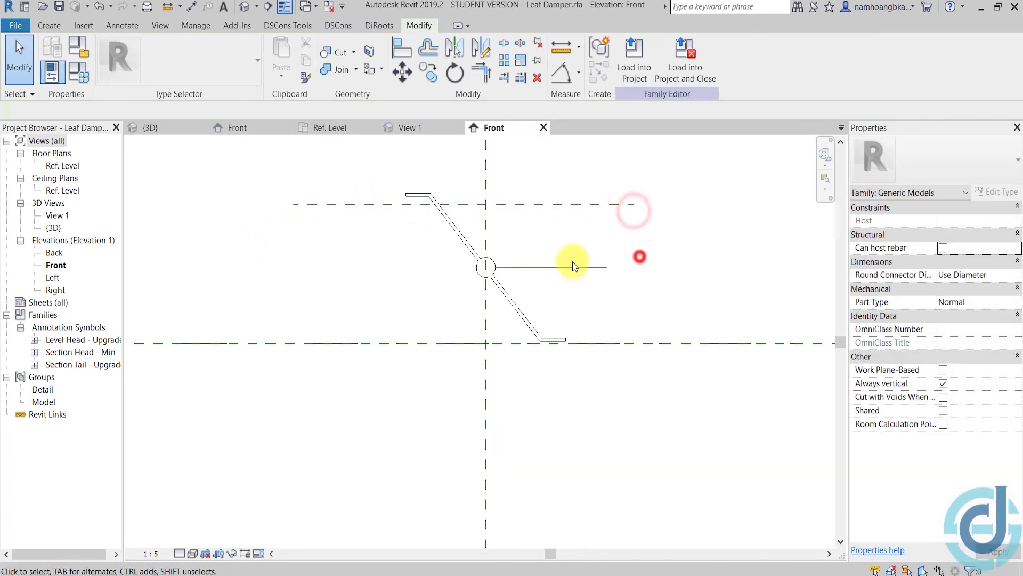
left_click(566, 269)
mouse_move(606, 267)
left_mouse_down()
mouse_move(602, 333)
mouse_move(603, 242)
mouse_move(609, 329)
mouse_move(617, 231)
mouse_move(528, 190)
left_mouse_up()
key("Escape")
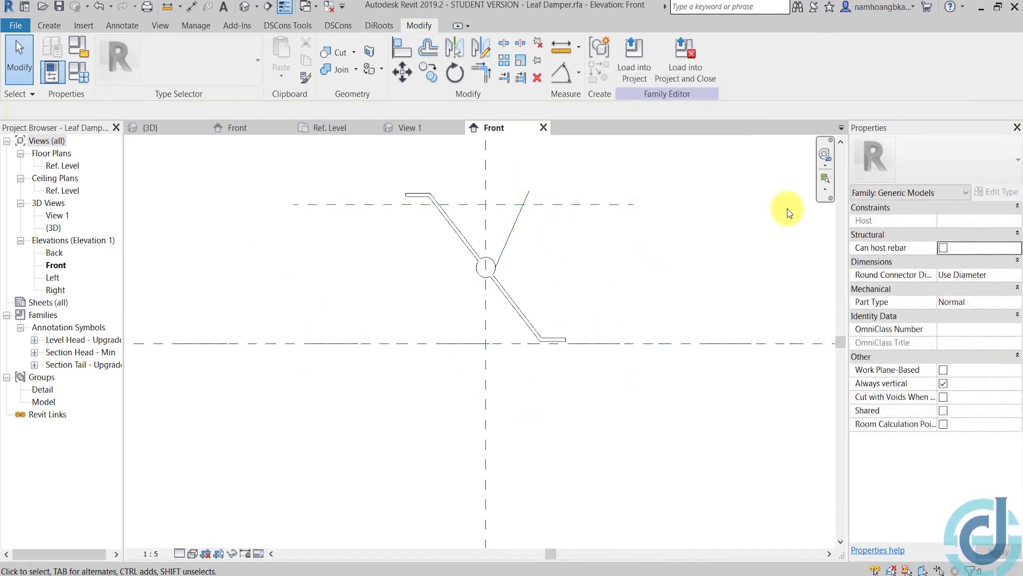